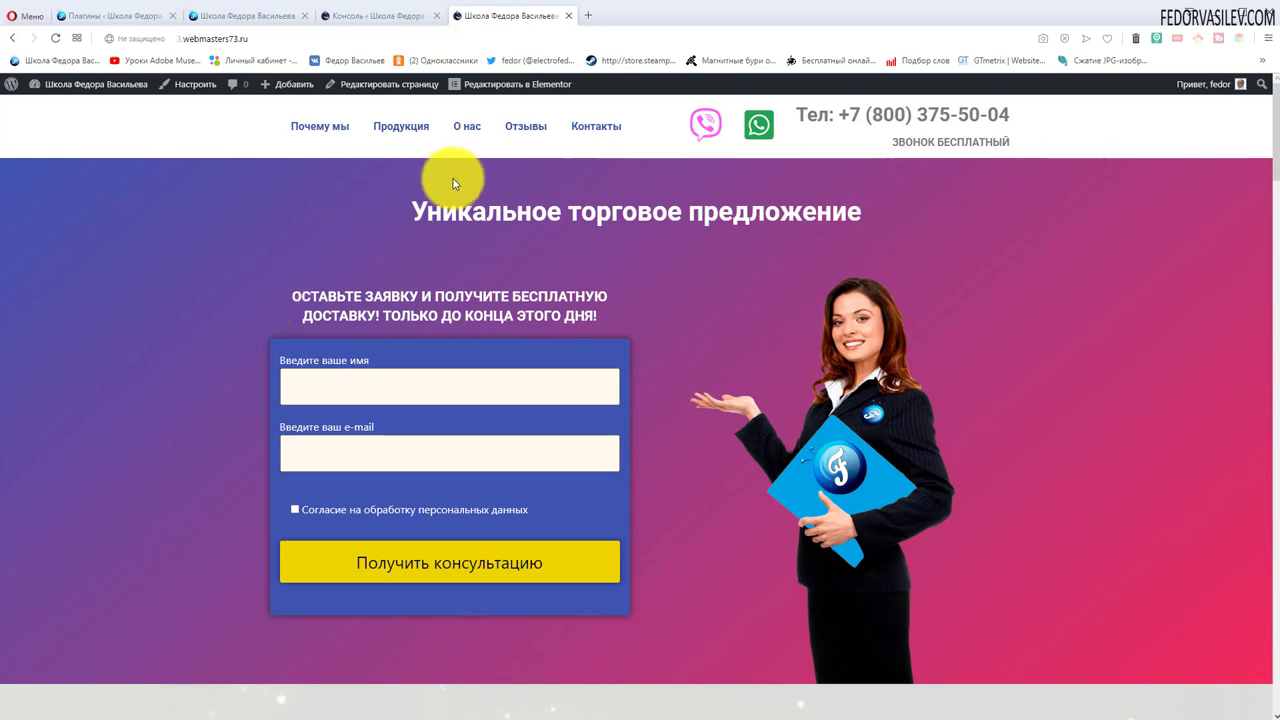
scroll(329, 237, "down", 2)
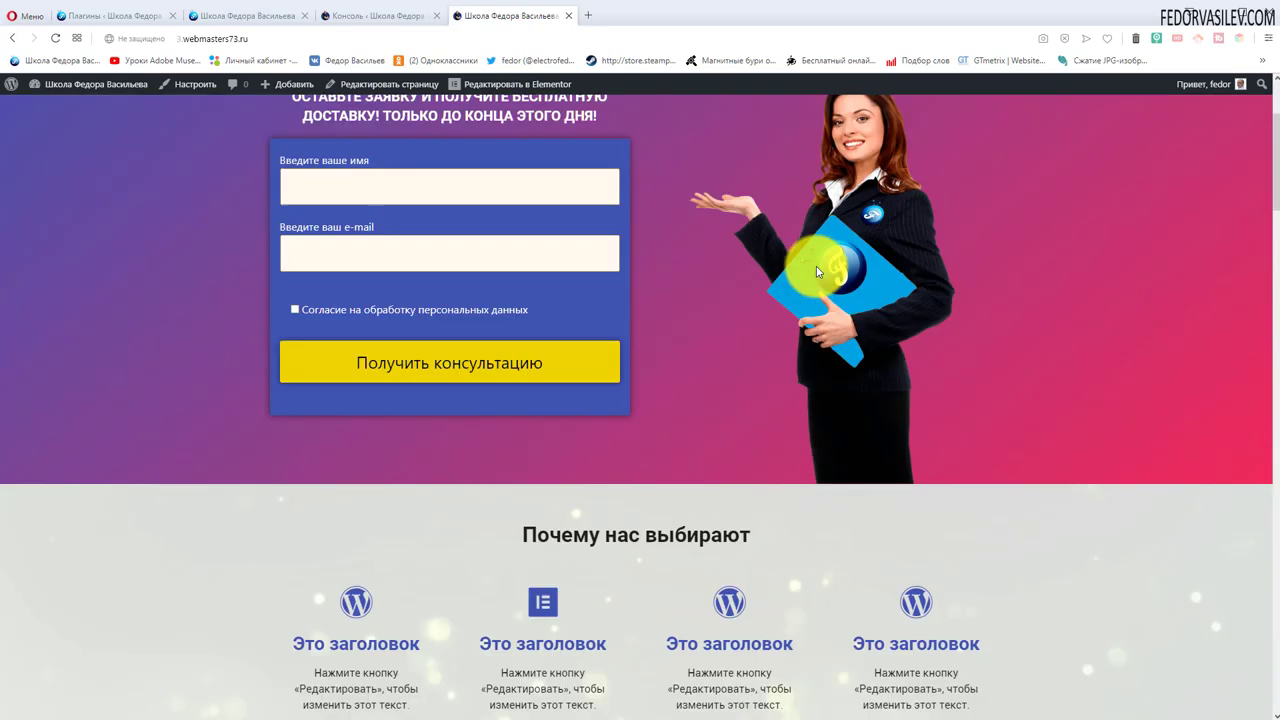
scroll(820, 294, "up", 2)
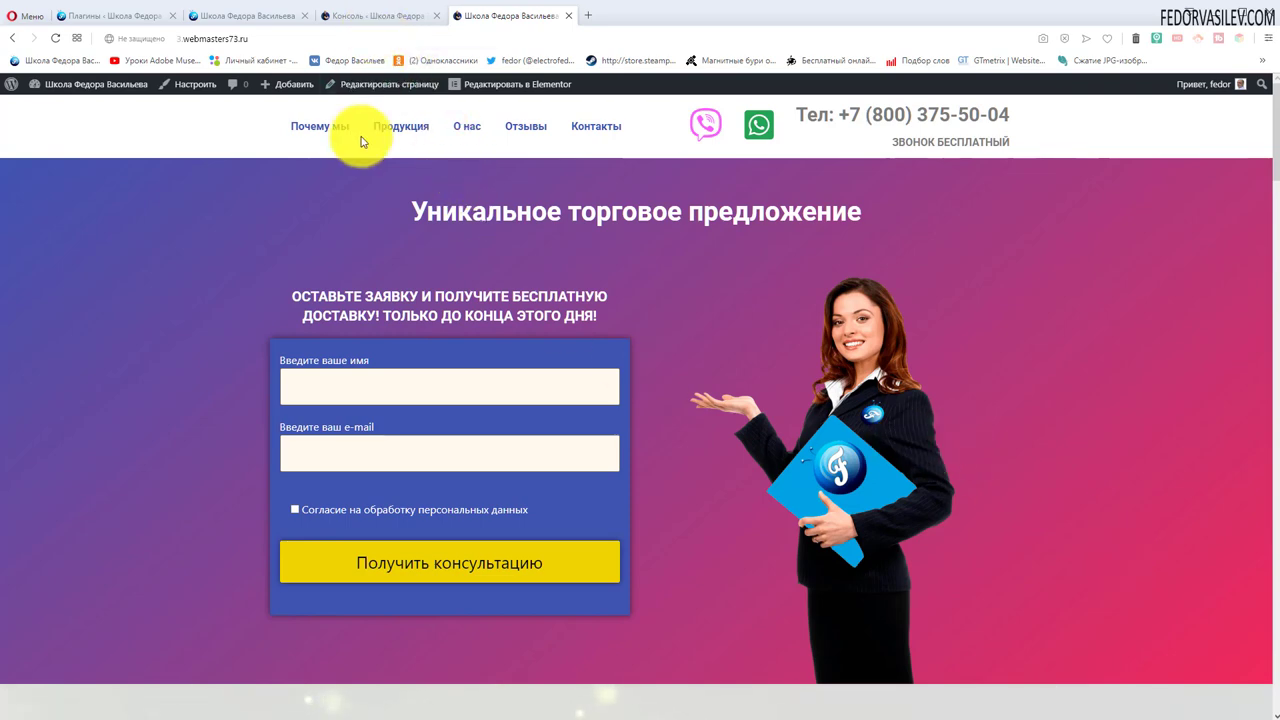
- Find the WP Fastest Cache plugin in the site's WordPress admin, then install and activate it
left_click(354, 17)
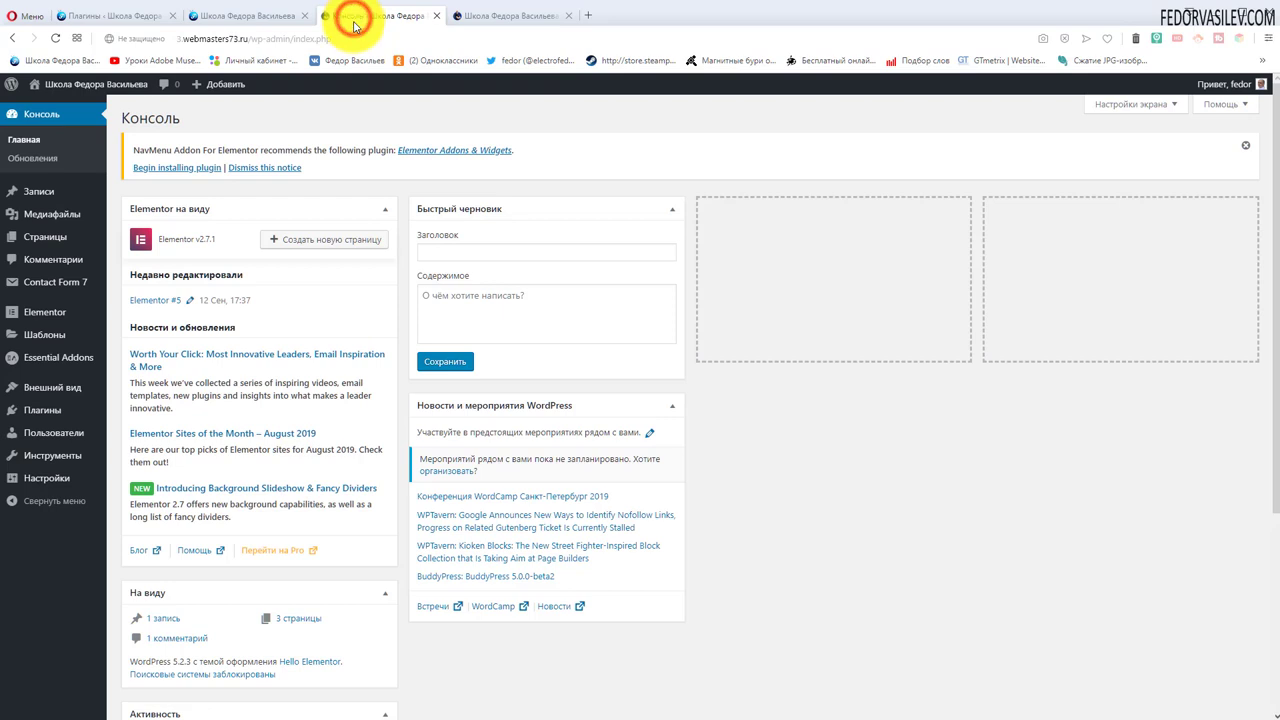
left_click(133, 428)
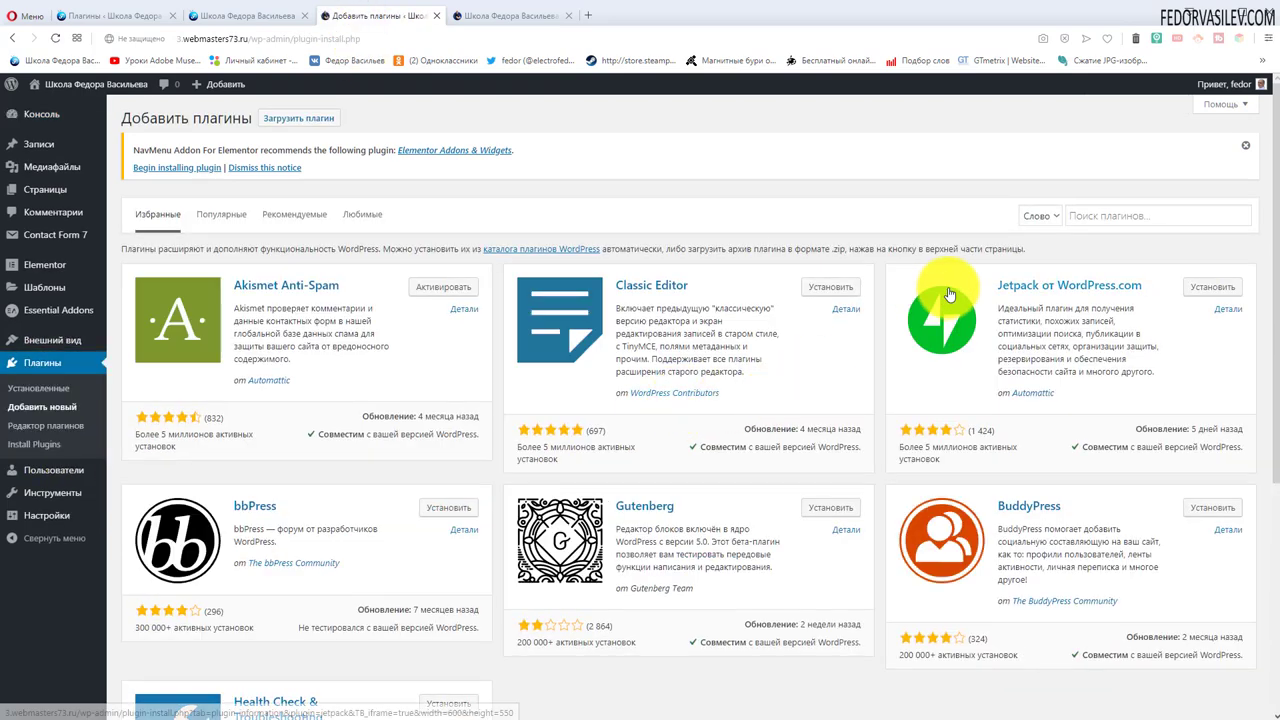
right_click(1088, 215)
left_click(1122, 318)
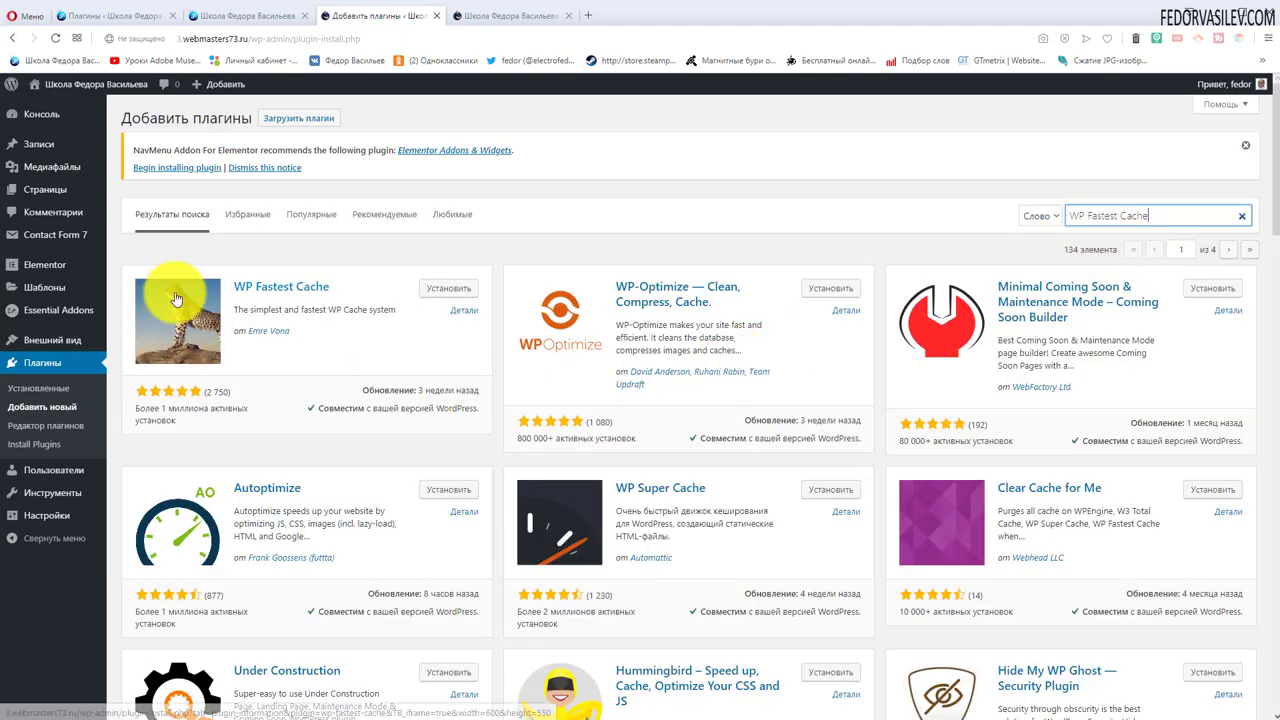
left_click(440, 288)
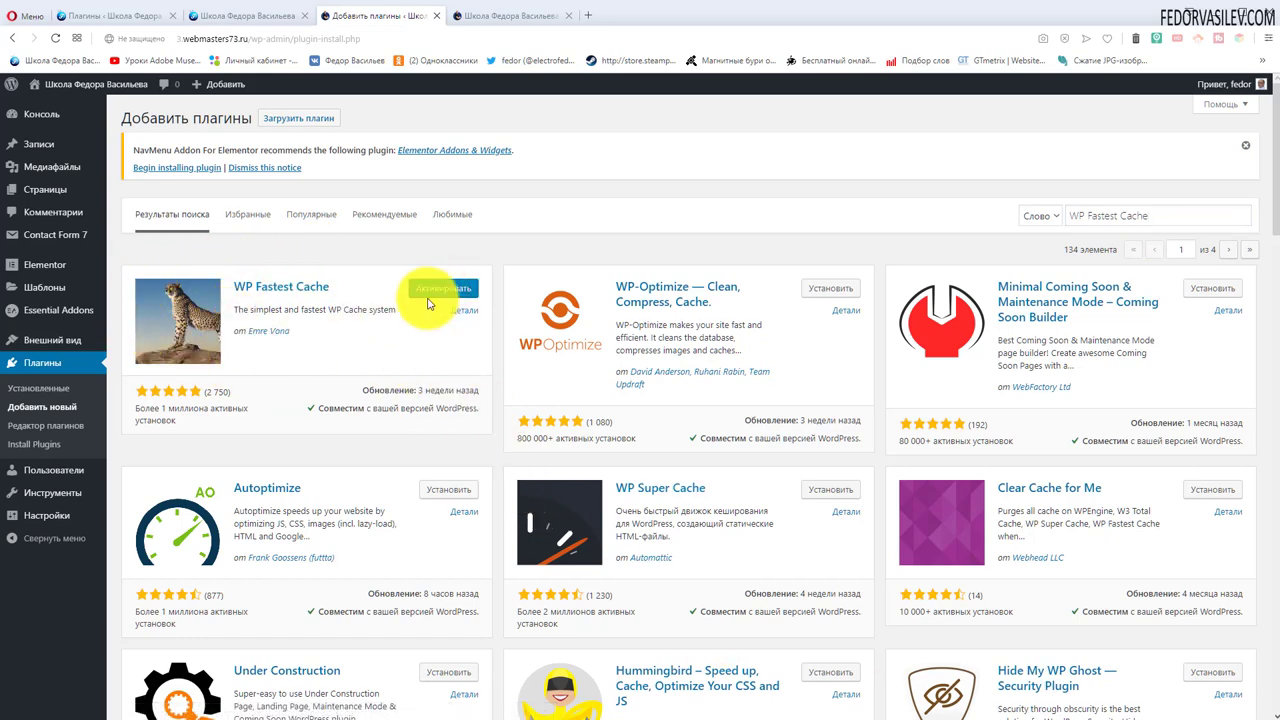
left_click(432, 290)
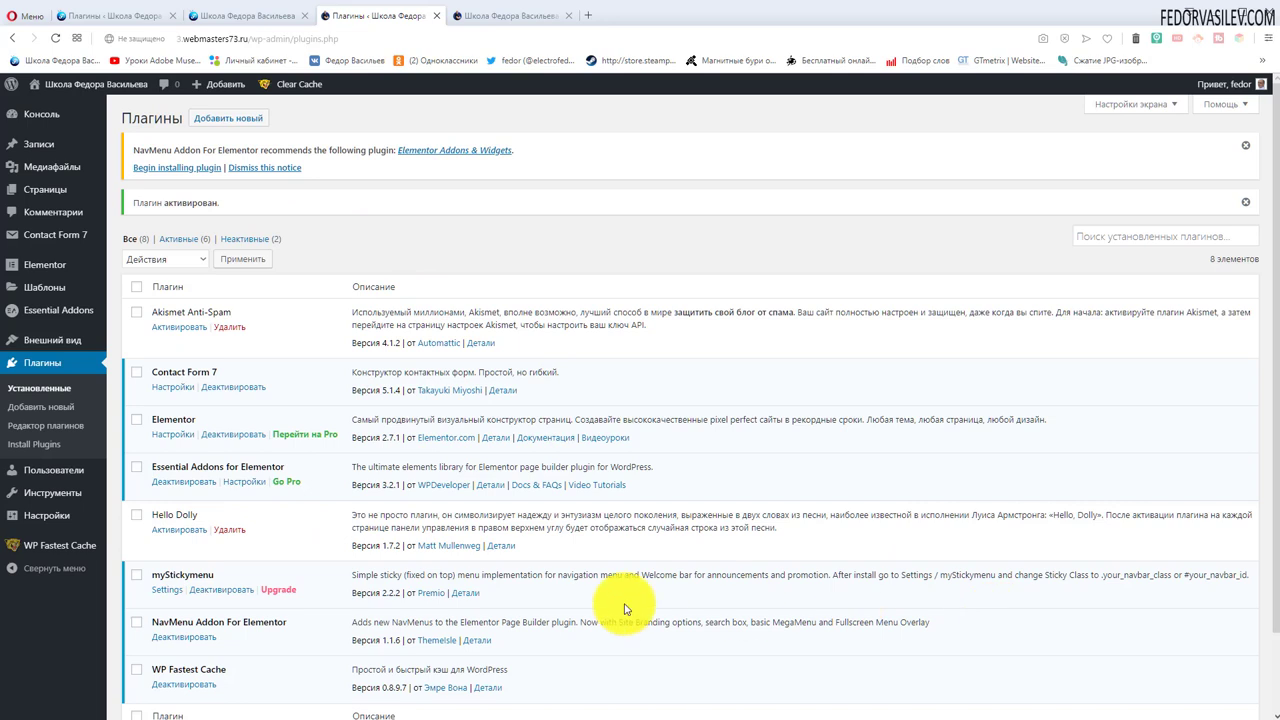
- Try to set the language in the WP Fastest Cache options to Русский and submit the settings
left_click(58, 547)
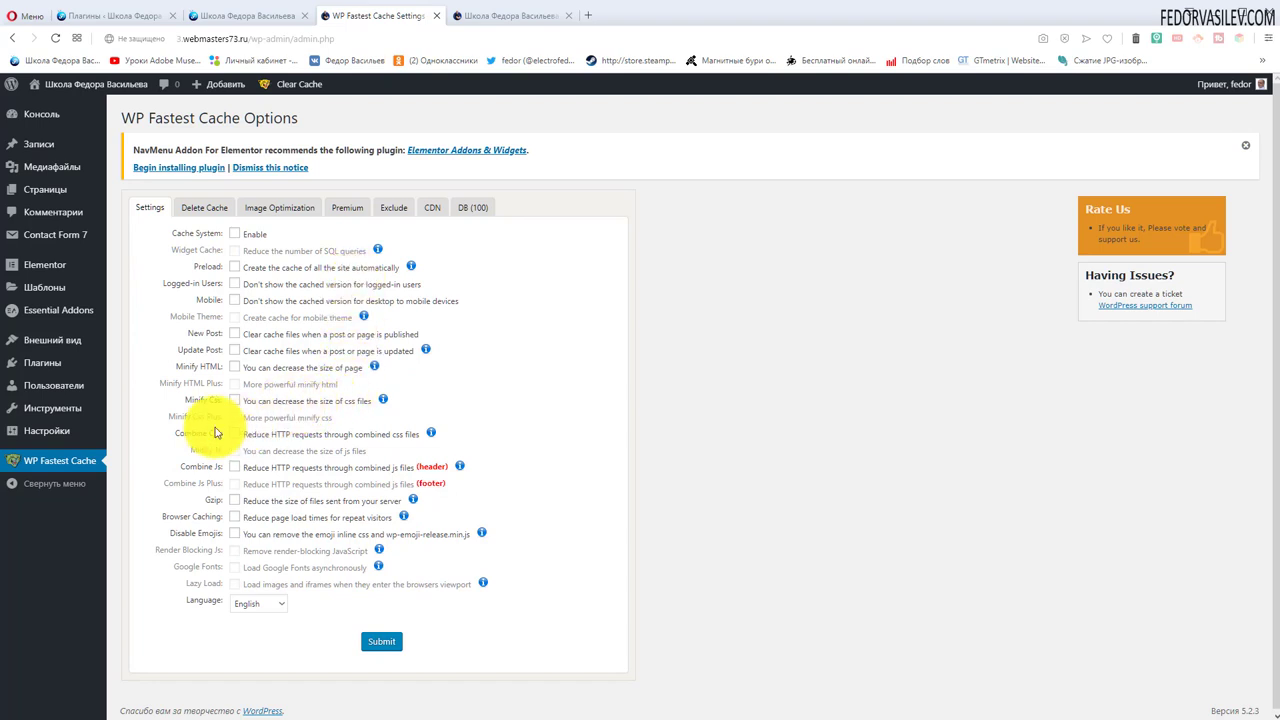
left_click(276, 610)
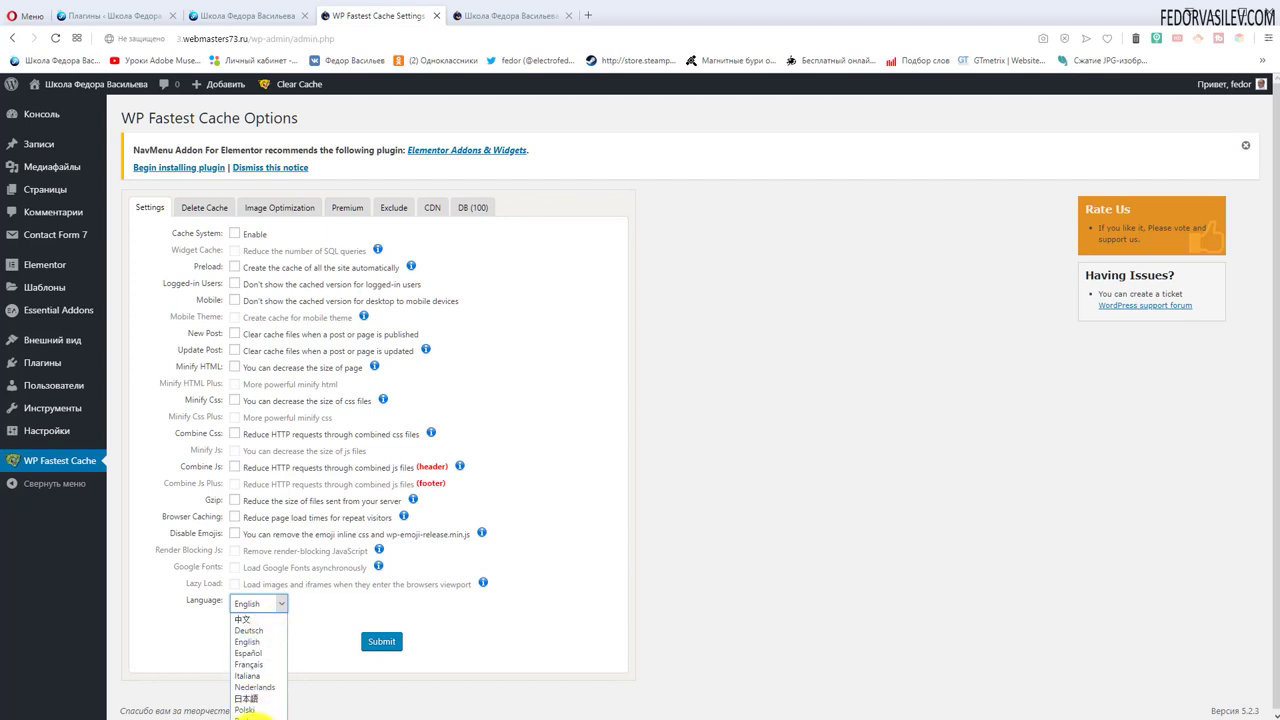
left_click(245, 716)
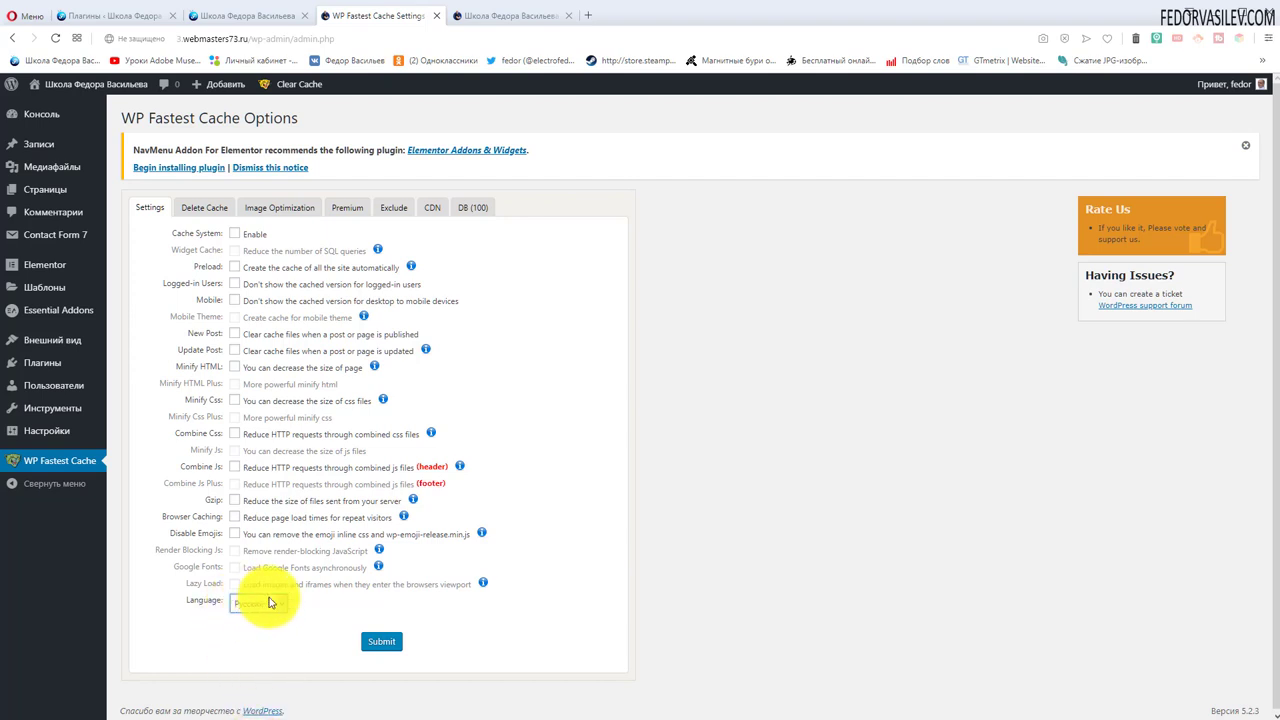
left_click(381, 645)
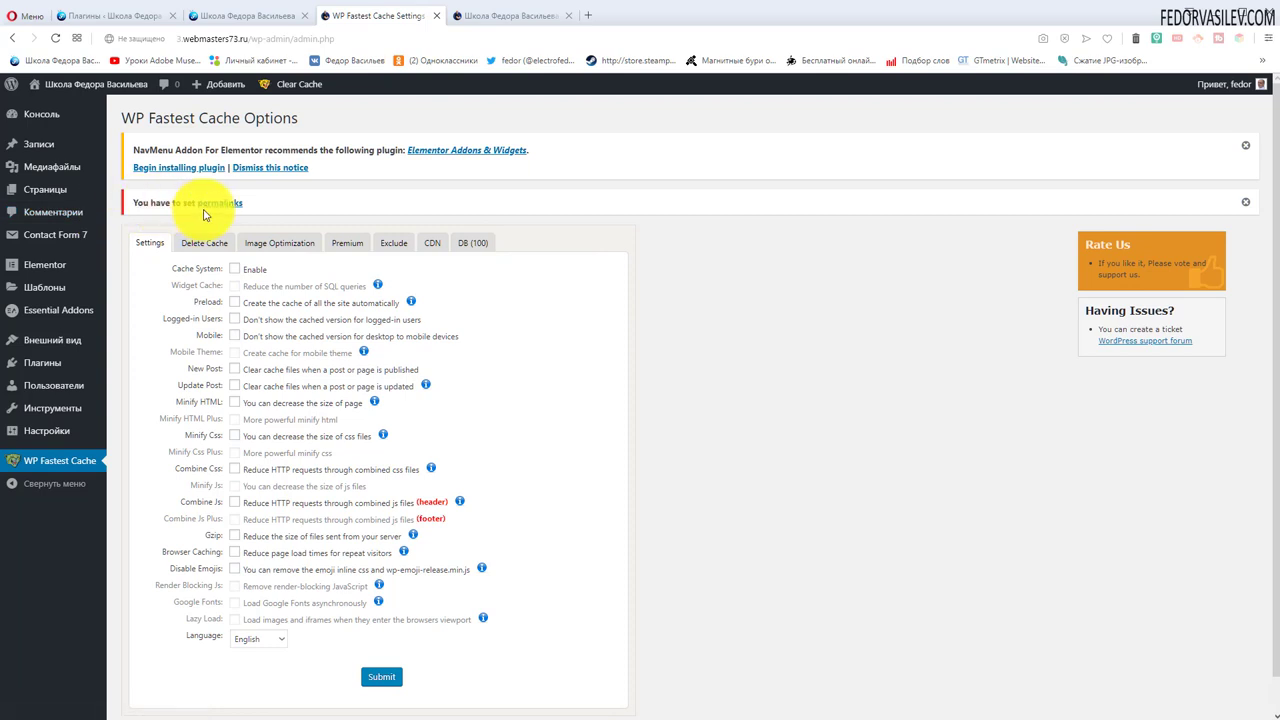
left_click_drag(258, 202, 135, 202)
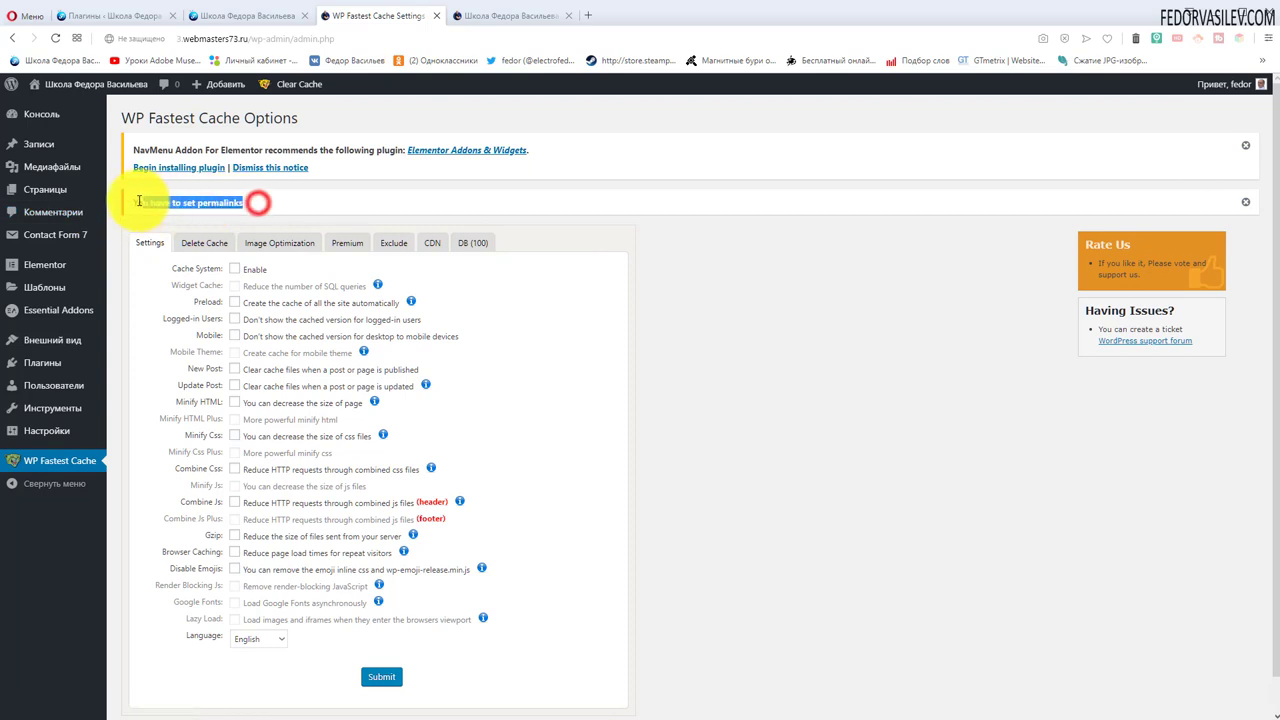
left_click(414, 200)
left_click_drag(262, 200, 138, 214)
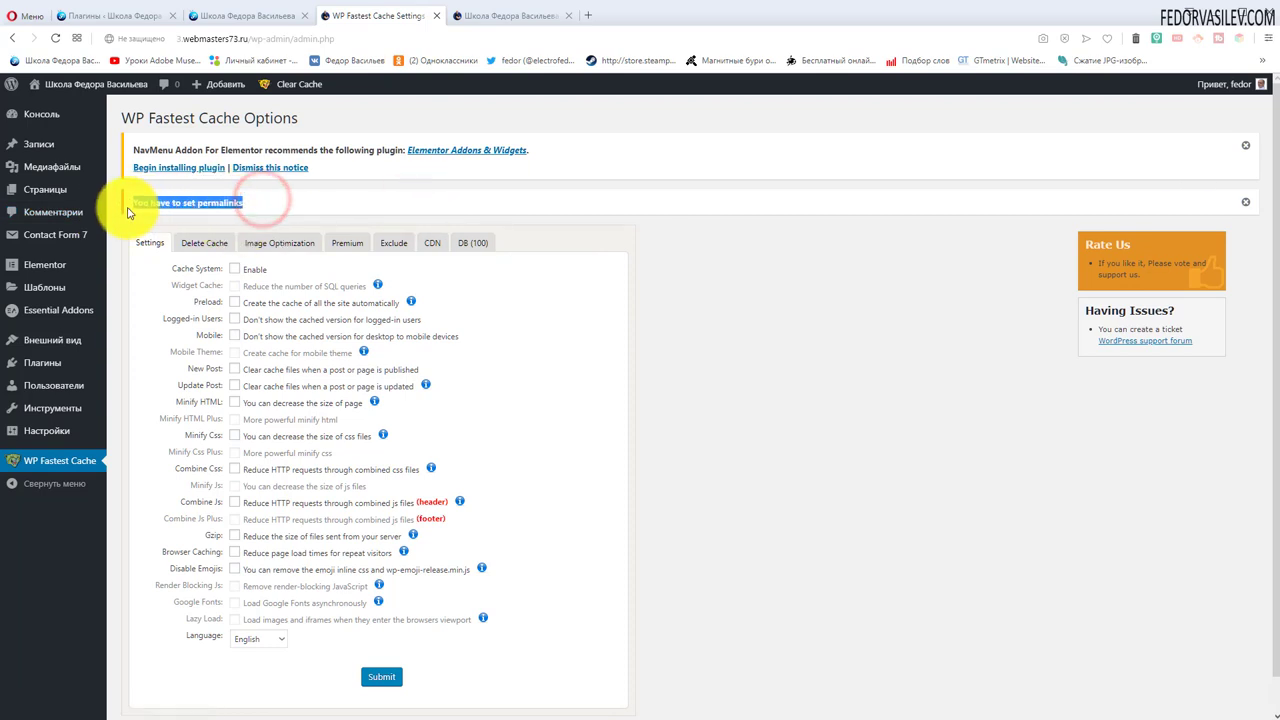
left_click(337, 187)
- Set the site's permalink structure to «Название записи» and save the changes
left_click(217, 204)
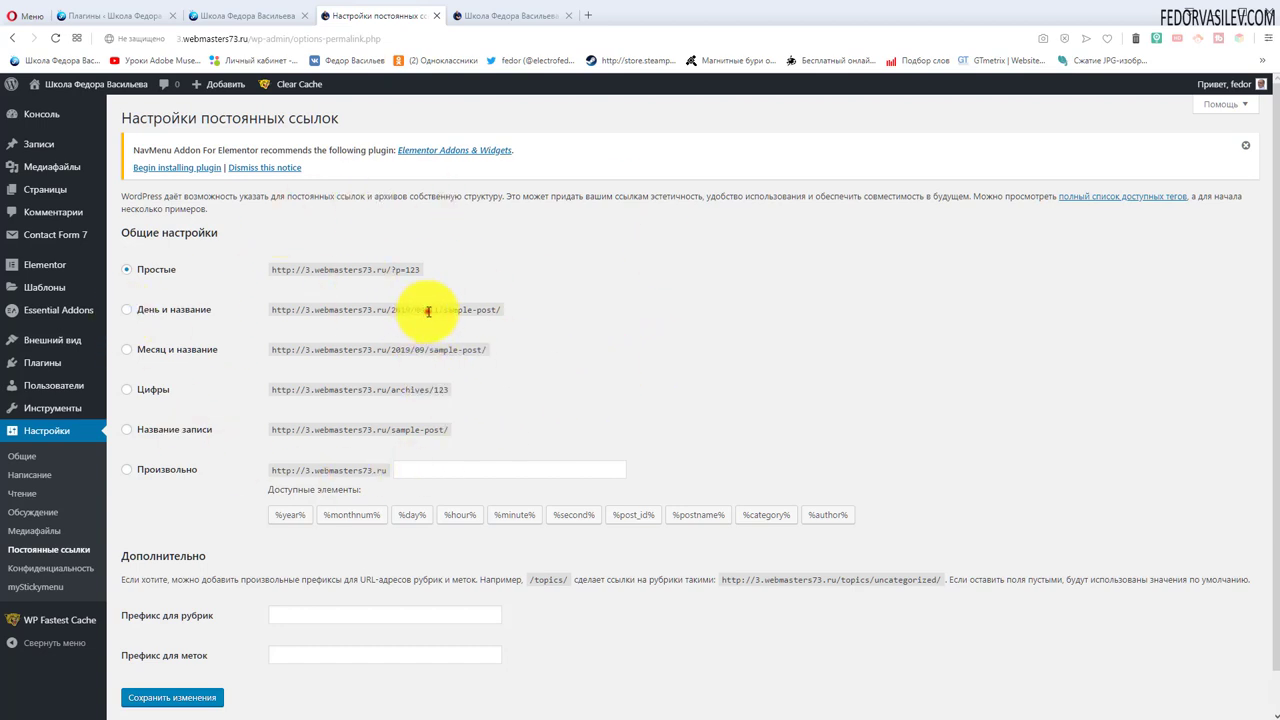
left_click_drag(428, 311, 500, 312)
left_click_drag(391, 350, 544, 383)
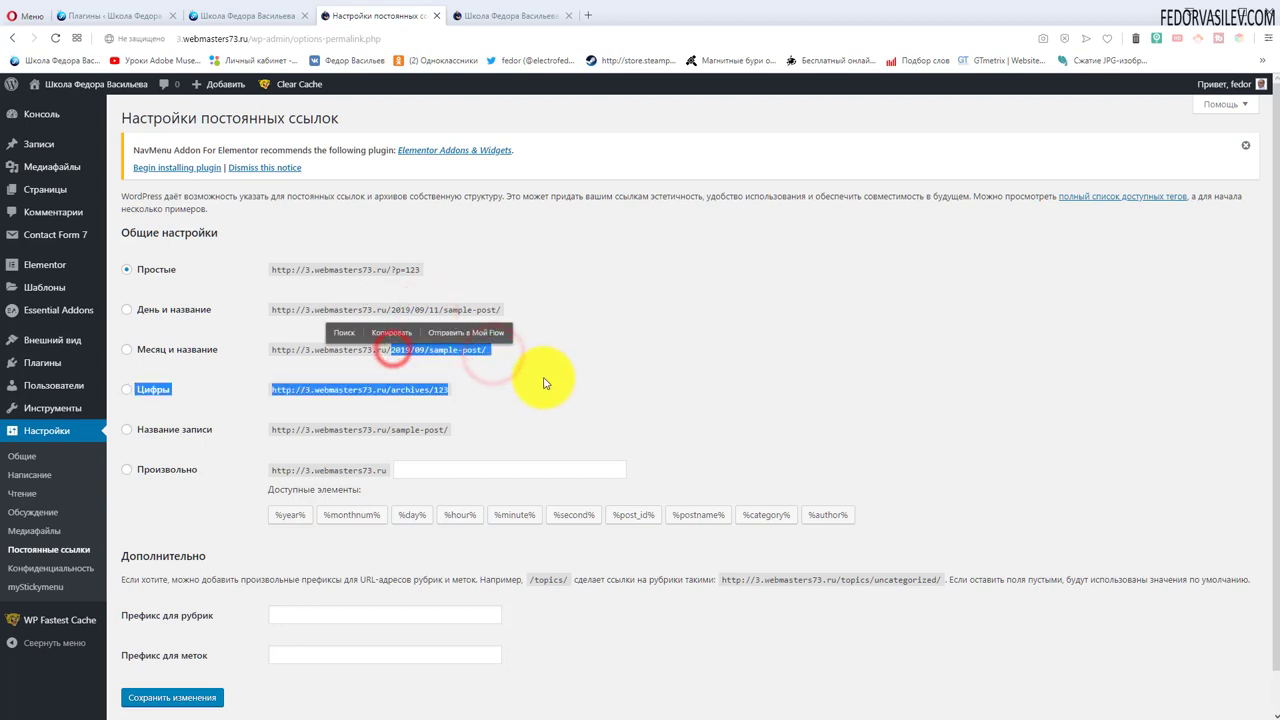
left_click(544, 383)
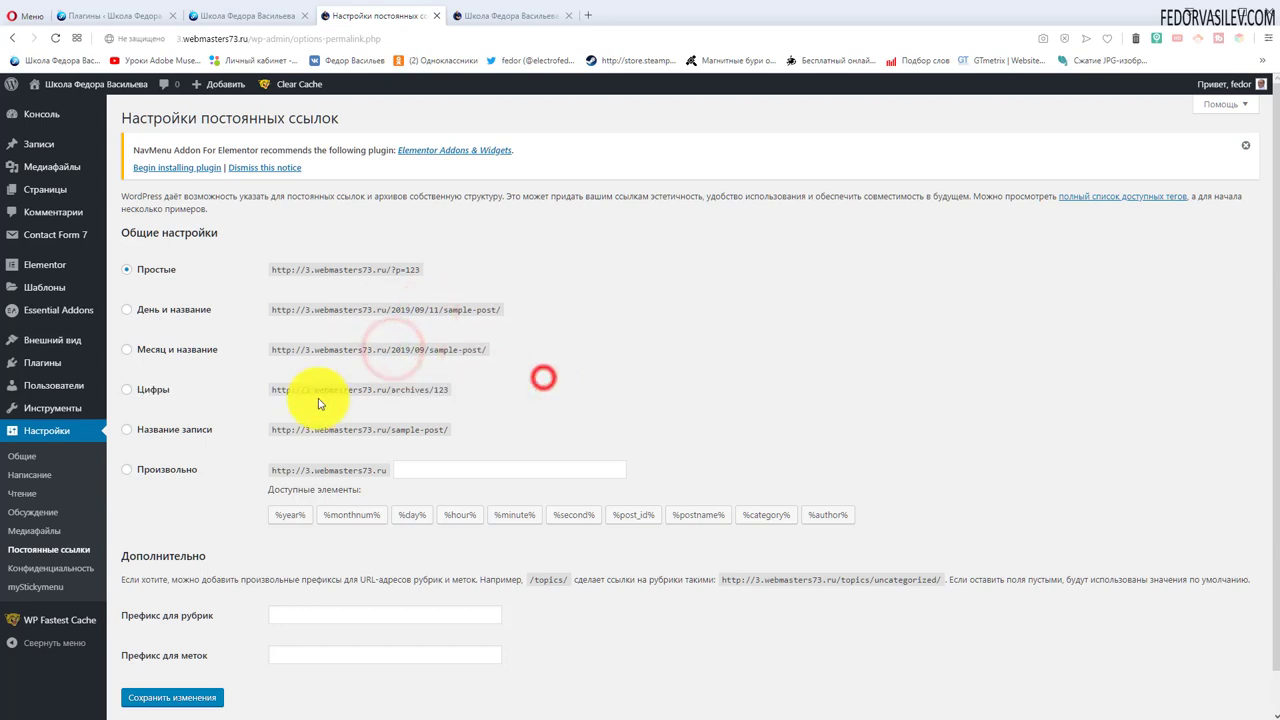
left_click(127, 431)
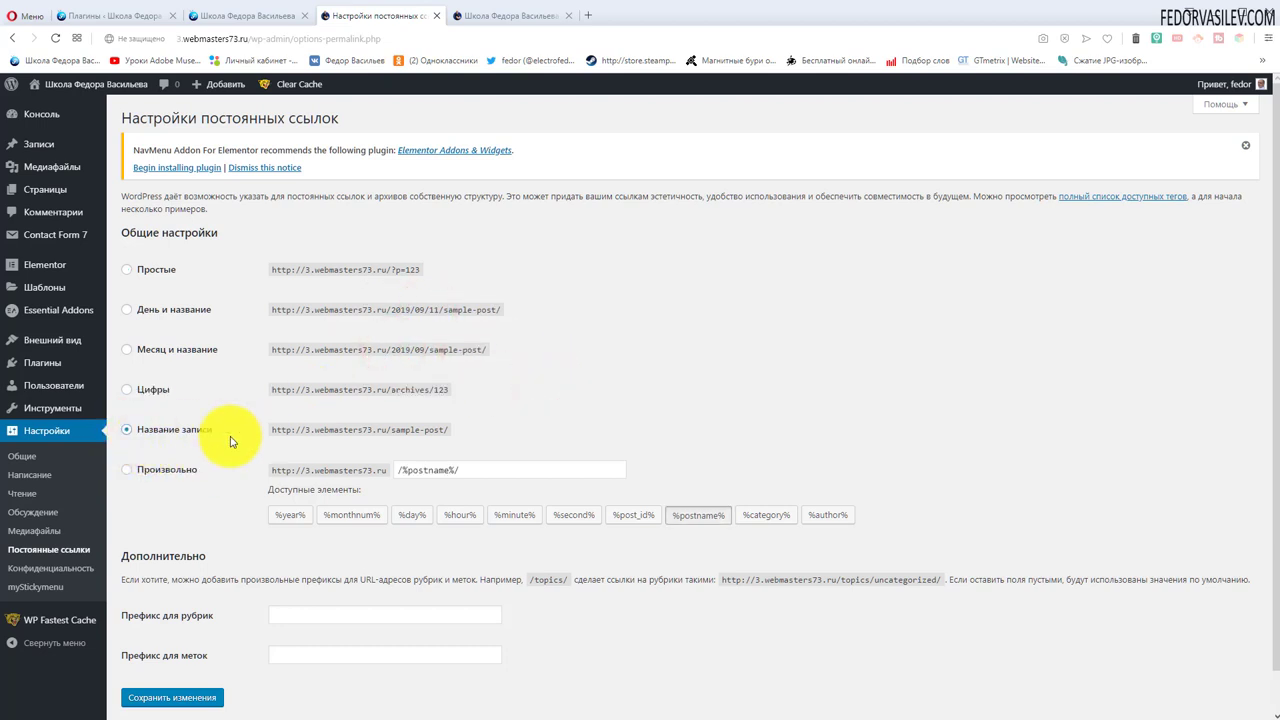
scroll(631, 351, "down", 1)
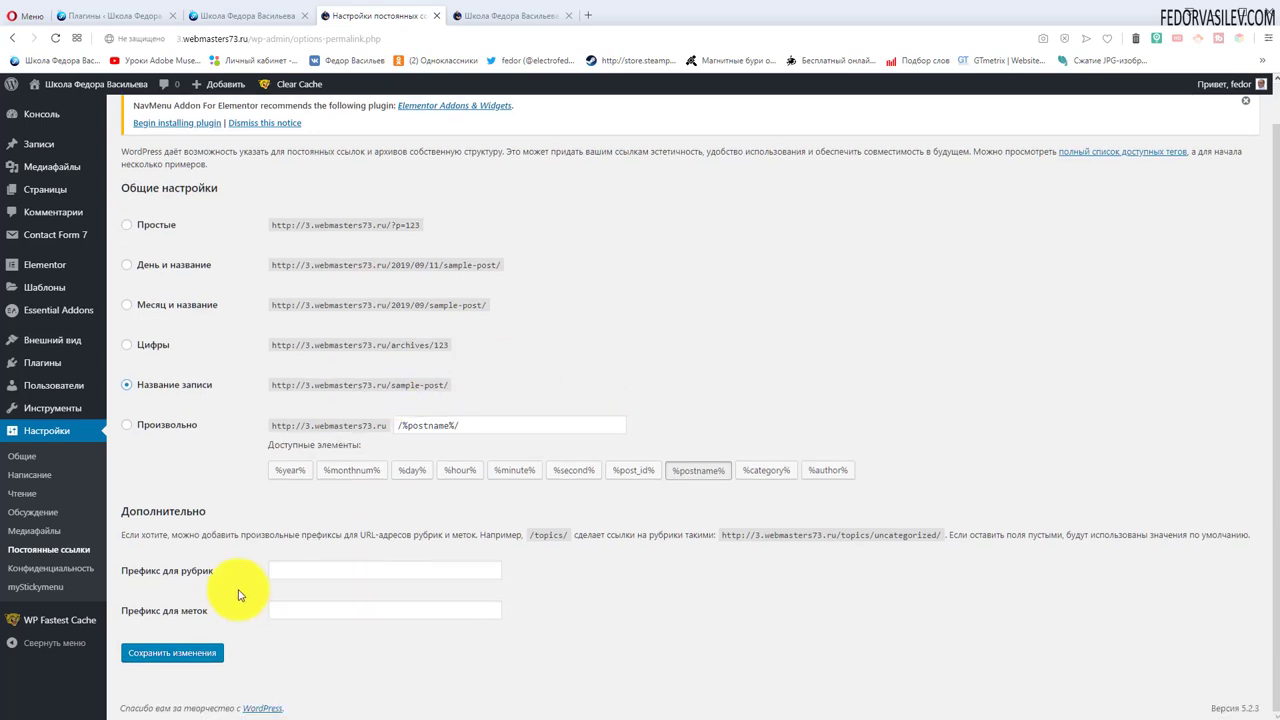
left_click(175, 654)
- Open the privacy policy page from the consent line of the homepage form and check the page's address
key("ctrl+Tab")
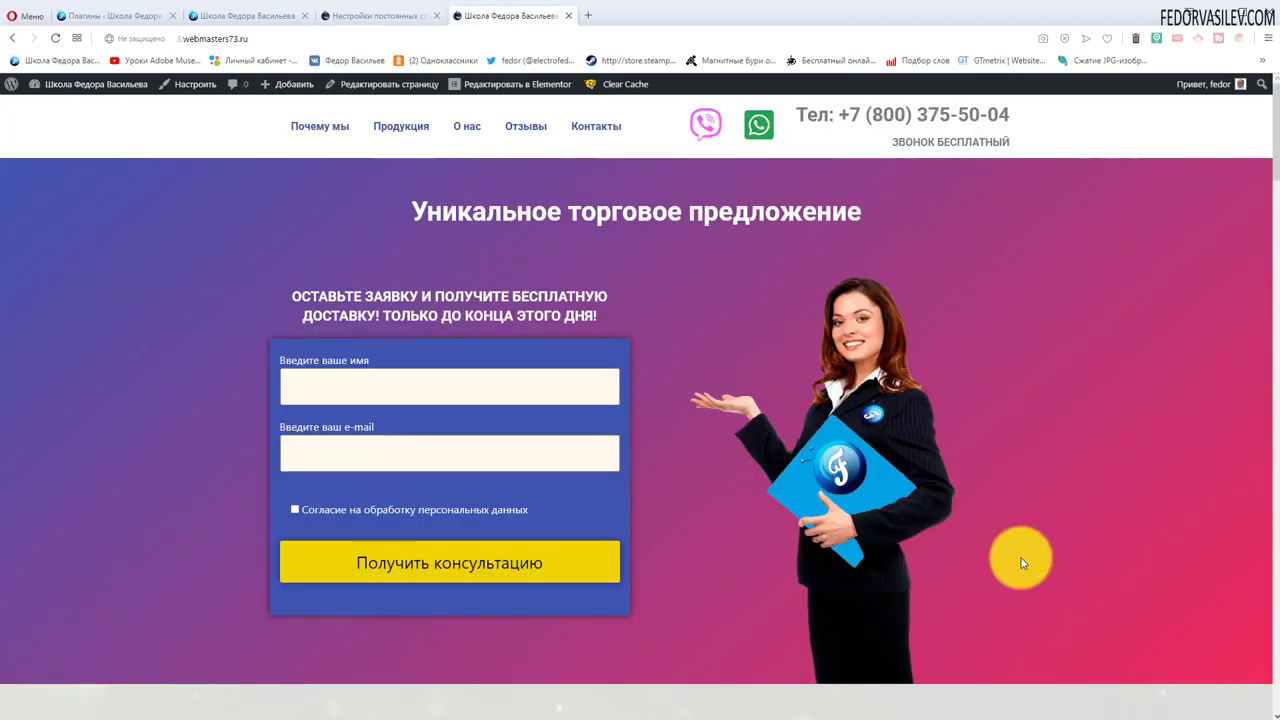
left_click(359, 514)
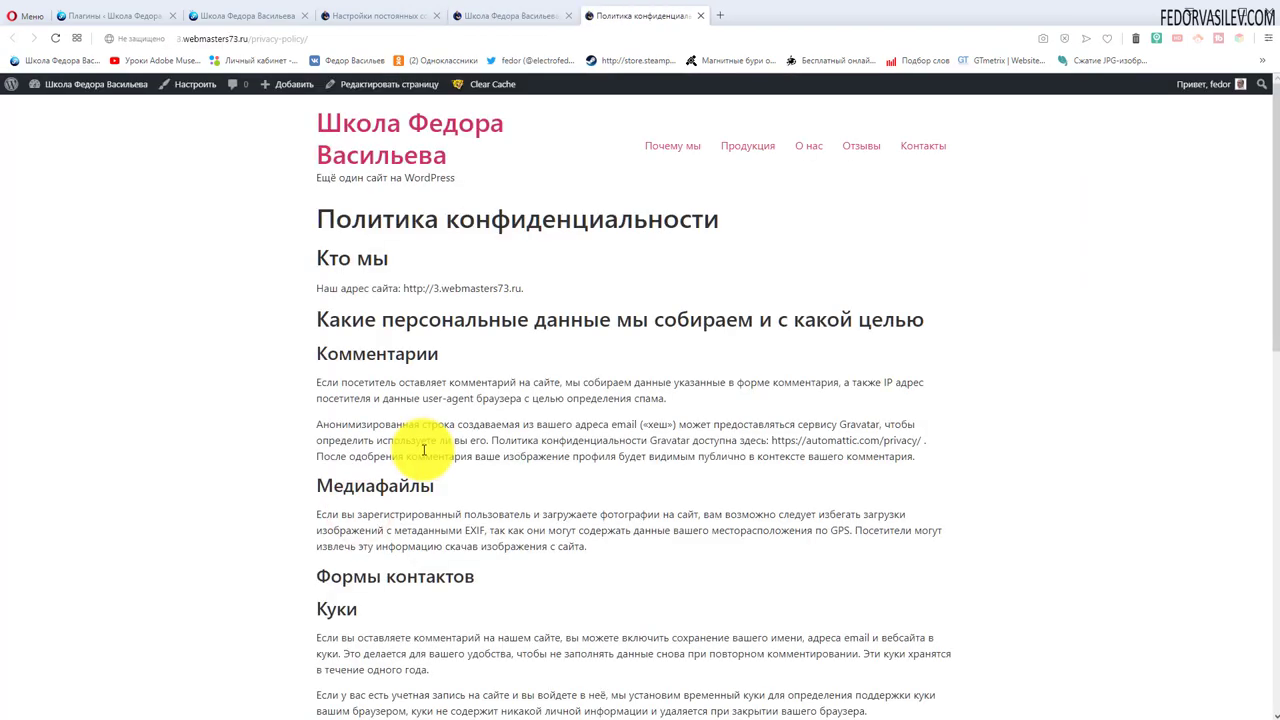
left_click(249, 42)
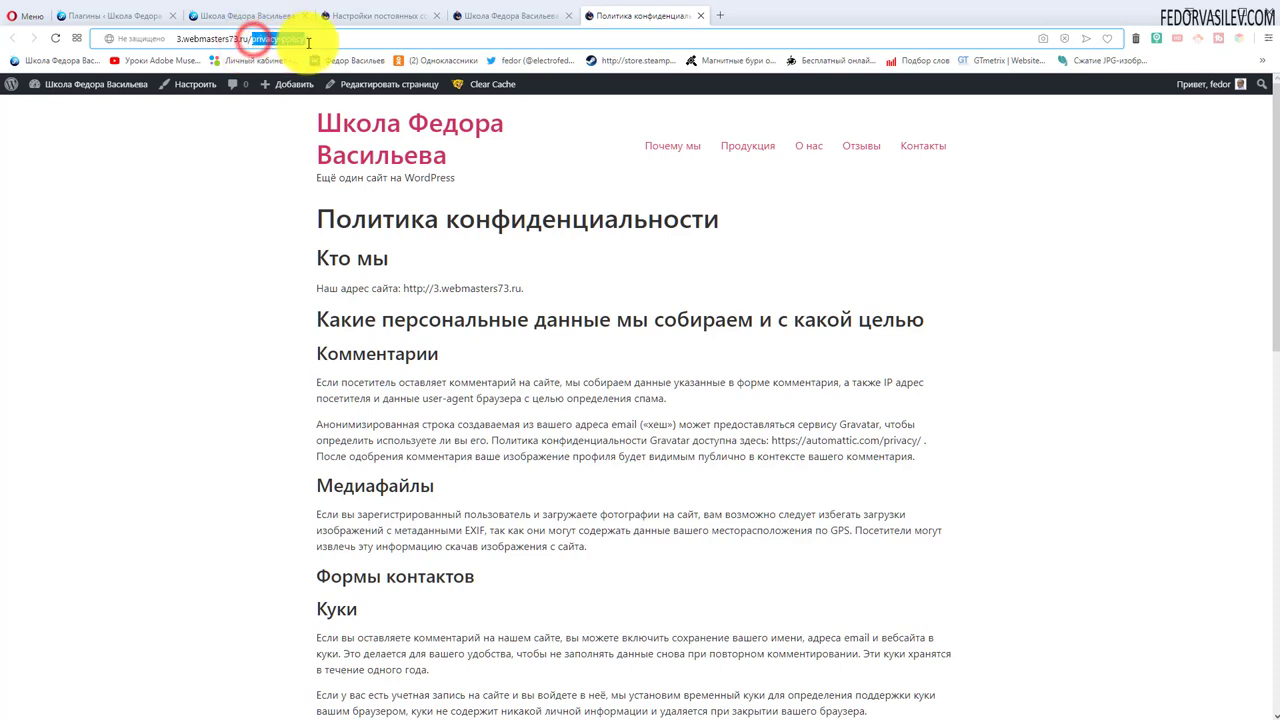
mouse_move(276, 39)
left_mouse_down()
mouse_move(308, 37)
mouse_move(253, 44)
left_mouse_up()
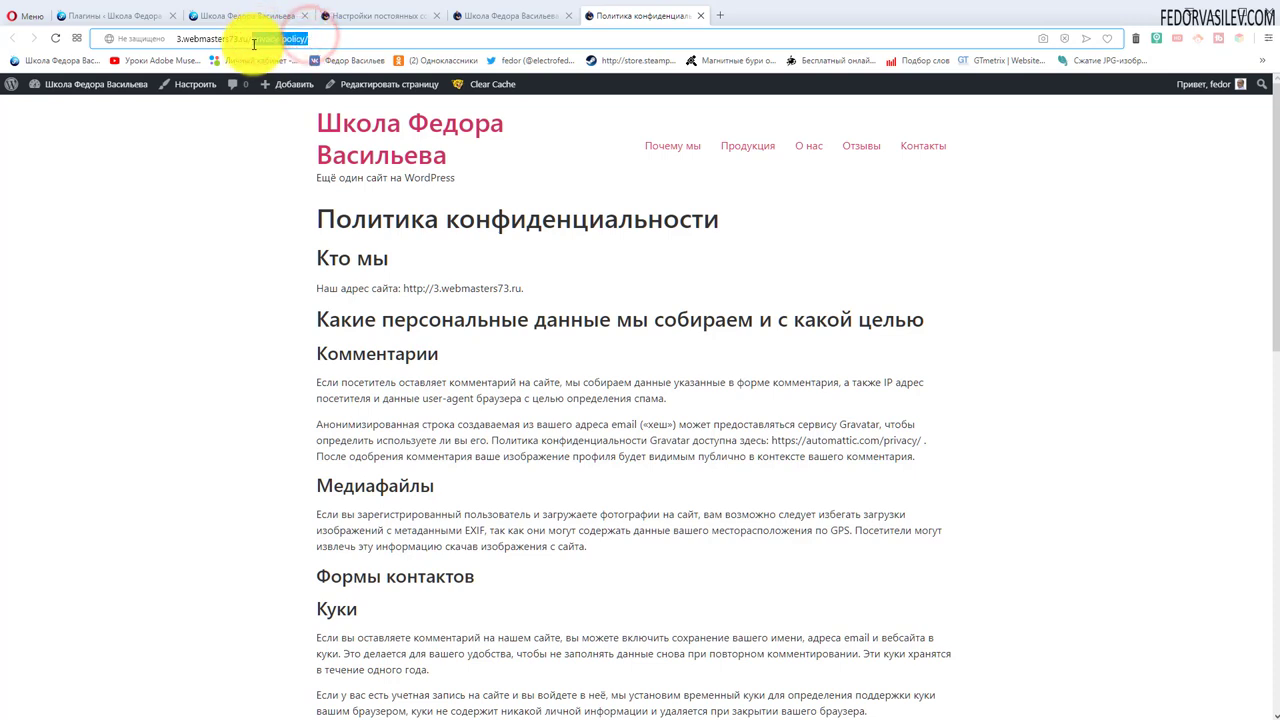
left_click(285, 39)
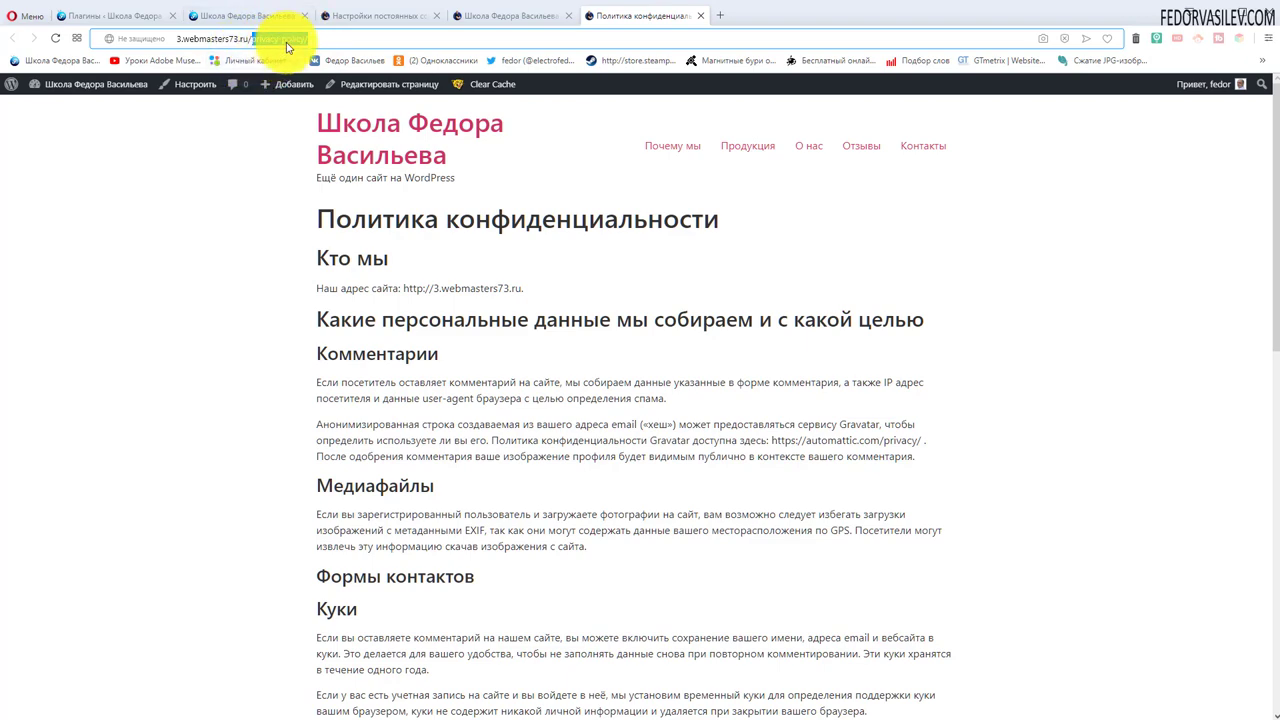
key("Delete")
key("Delete")
key("Delete")
key("Delete")
key("Delete")
key("Delete")
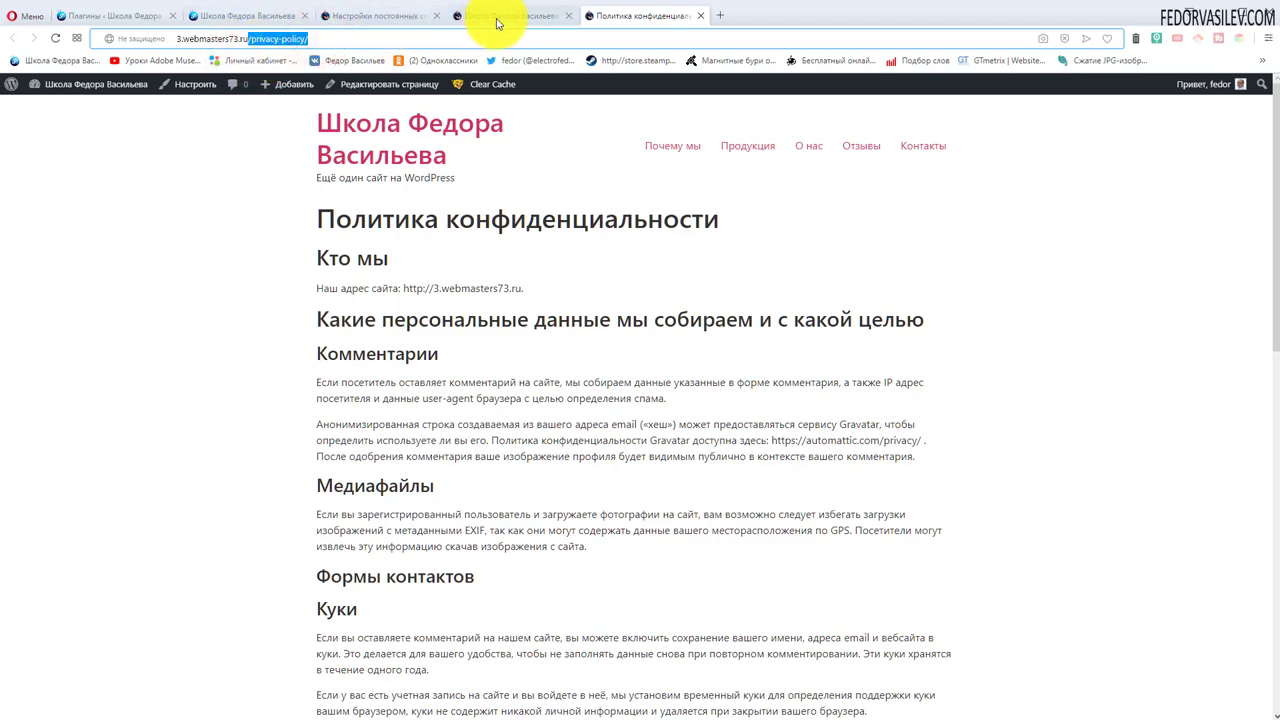
- Return to the WP Fastest Cache options, set the language to Русский and save the settings
left_click(497, 16)
left_click(414, 17)
left_click(57, 617)
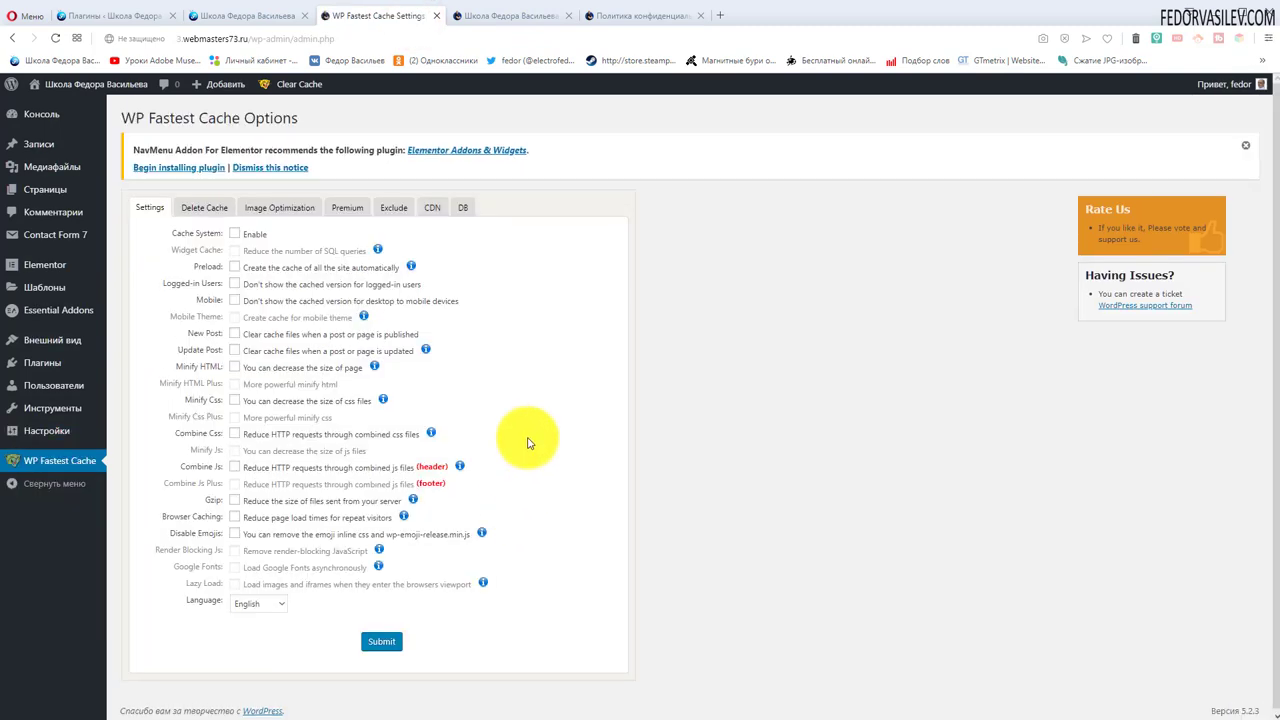
left_click(271, 604)
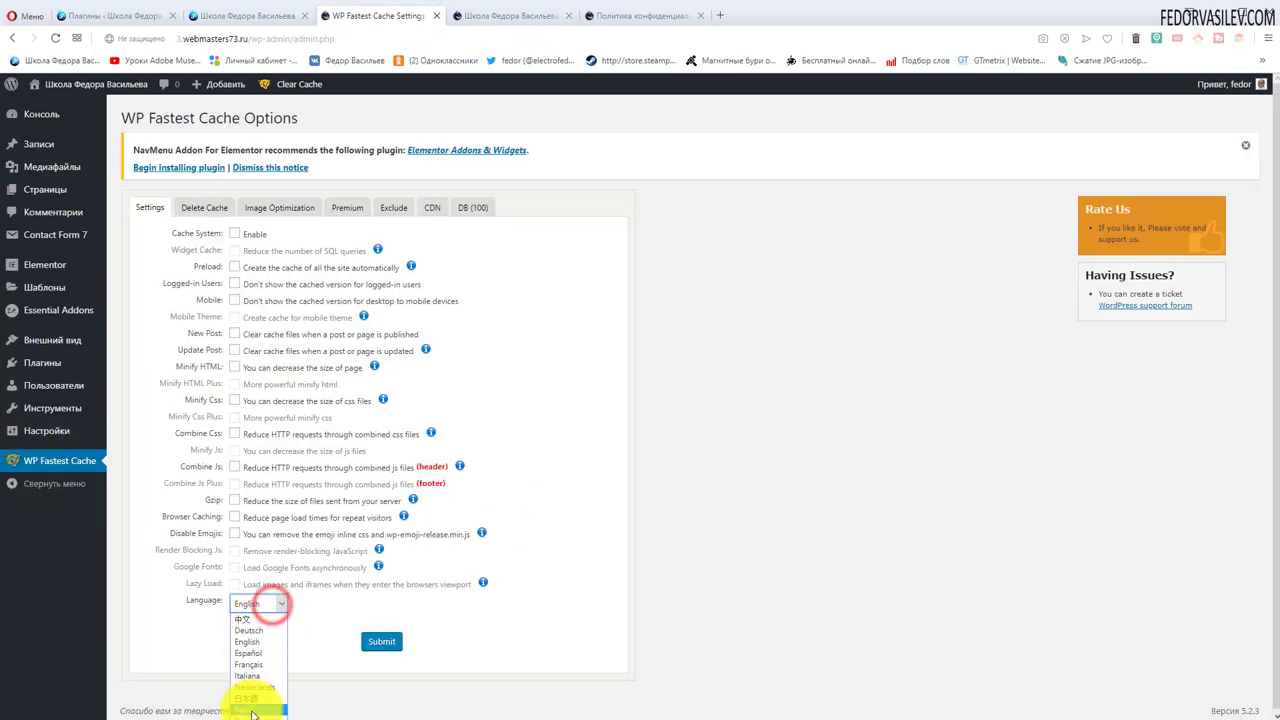
left_click(250, 716)
left_click(381, 641)
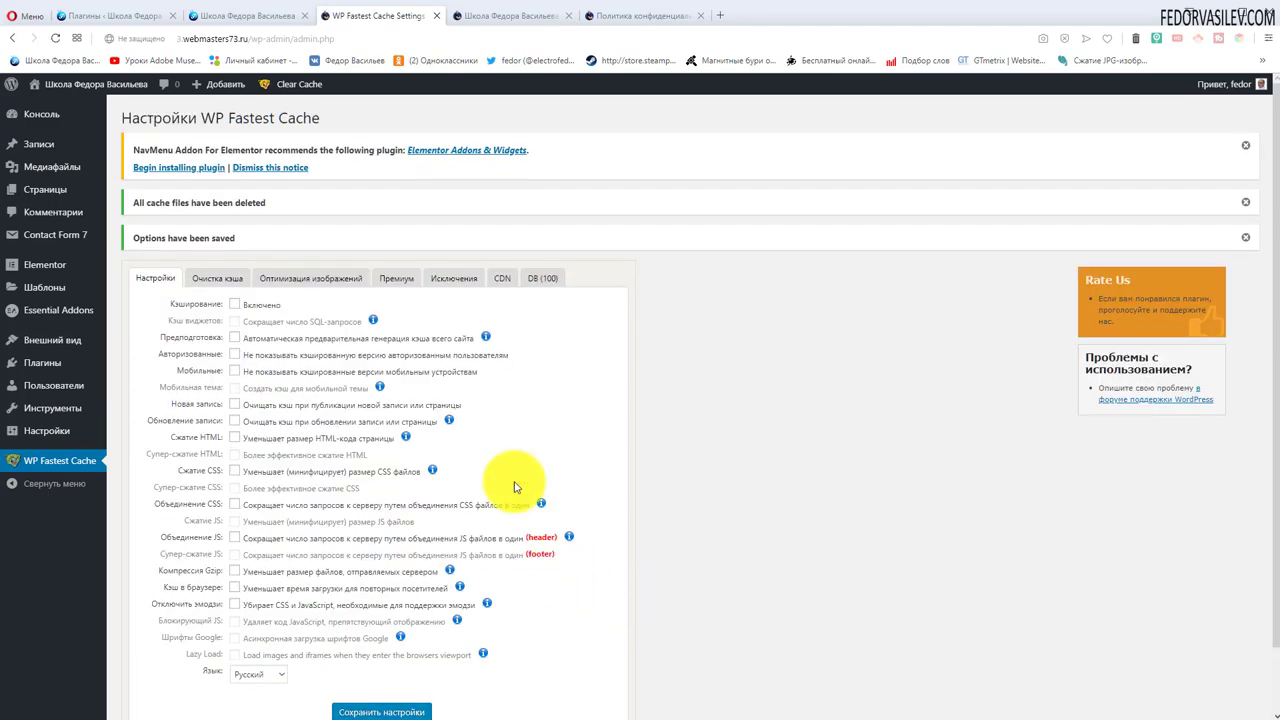
- Dismiss the three notices above the WP Fastest Cache settings
scroll(205, 390, "down", 1)
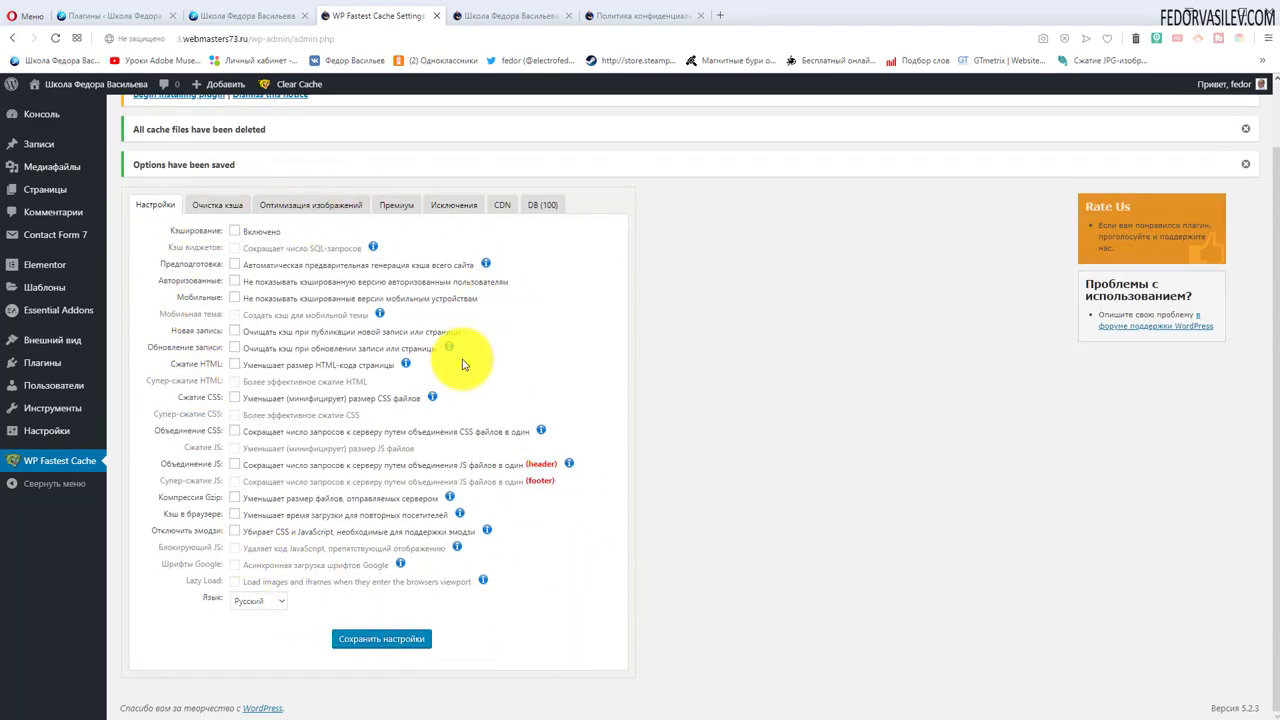
scroll(455, 360, "up", 1)
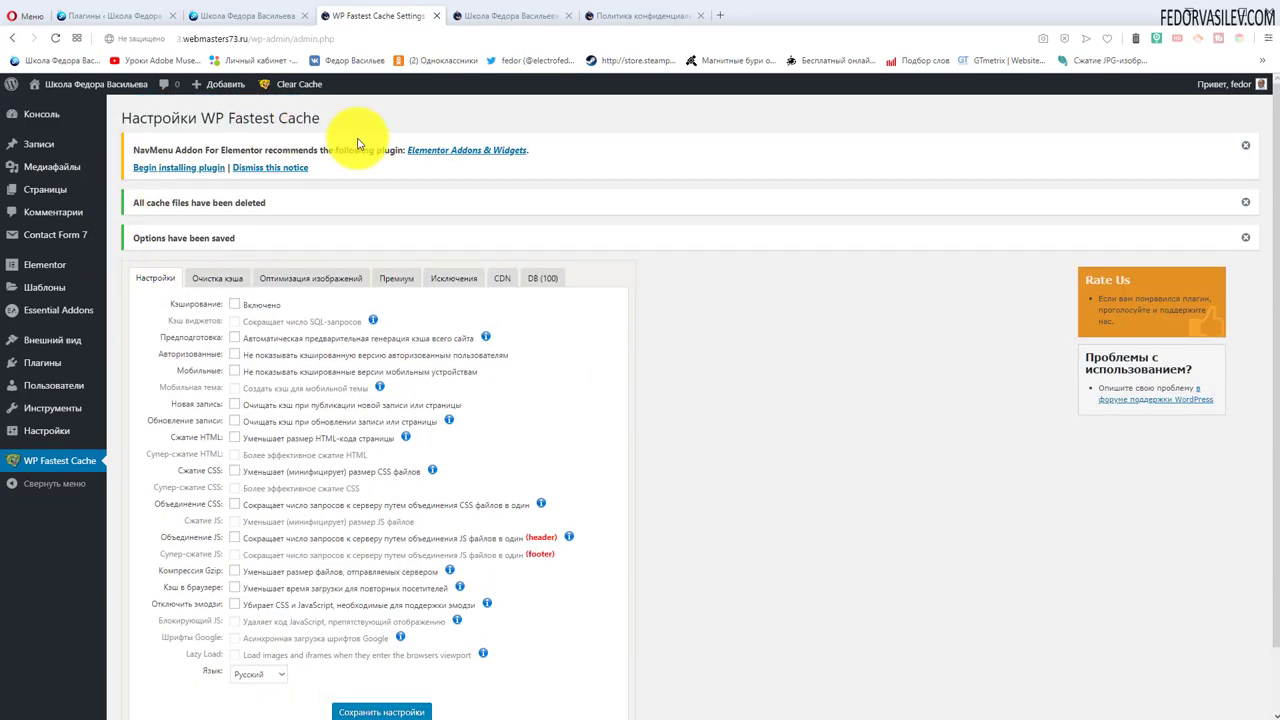
scroll(391, 257, "down", 1)
scroll(900, 265, "up", 1)
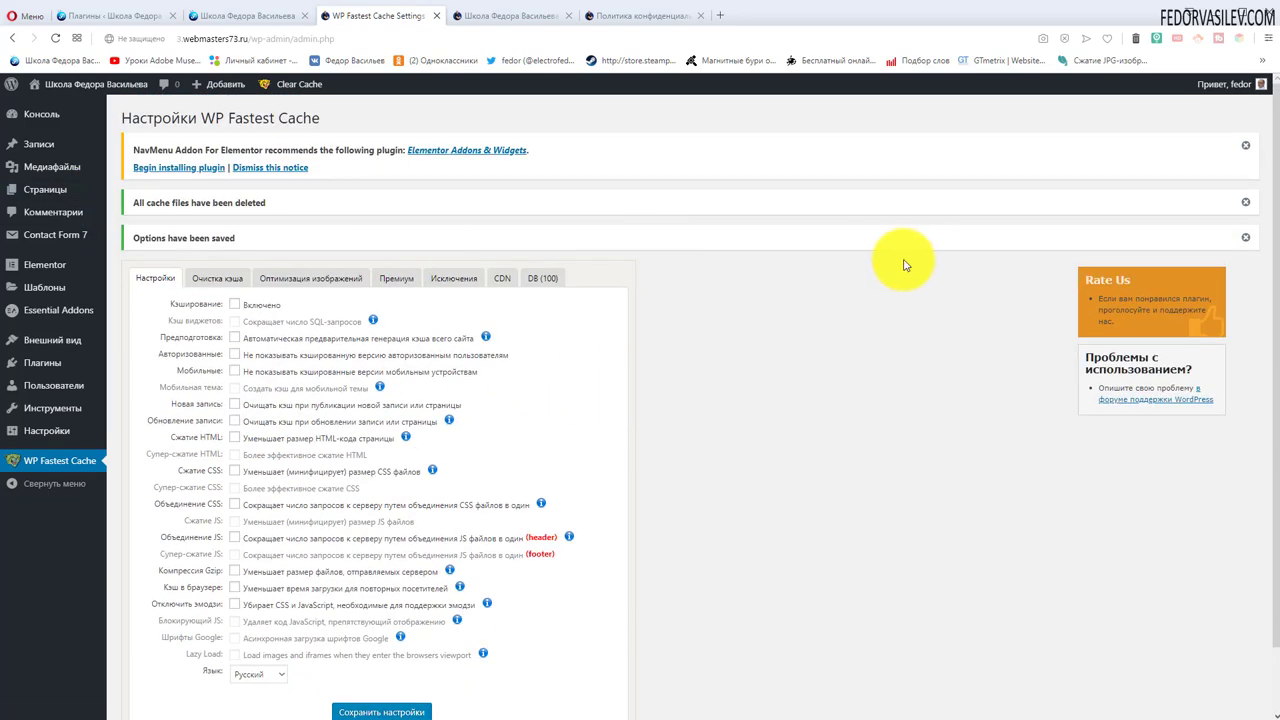
left_click(1245, 145)
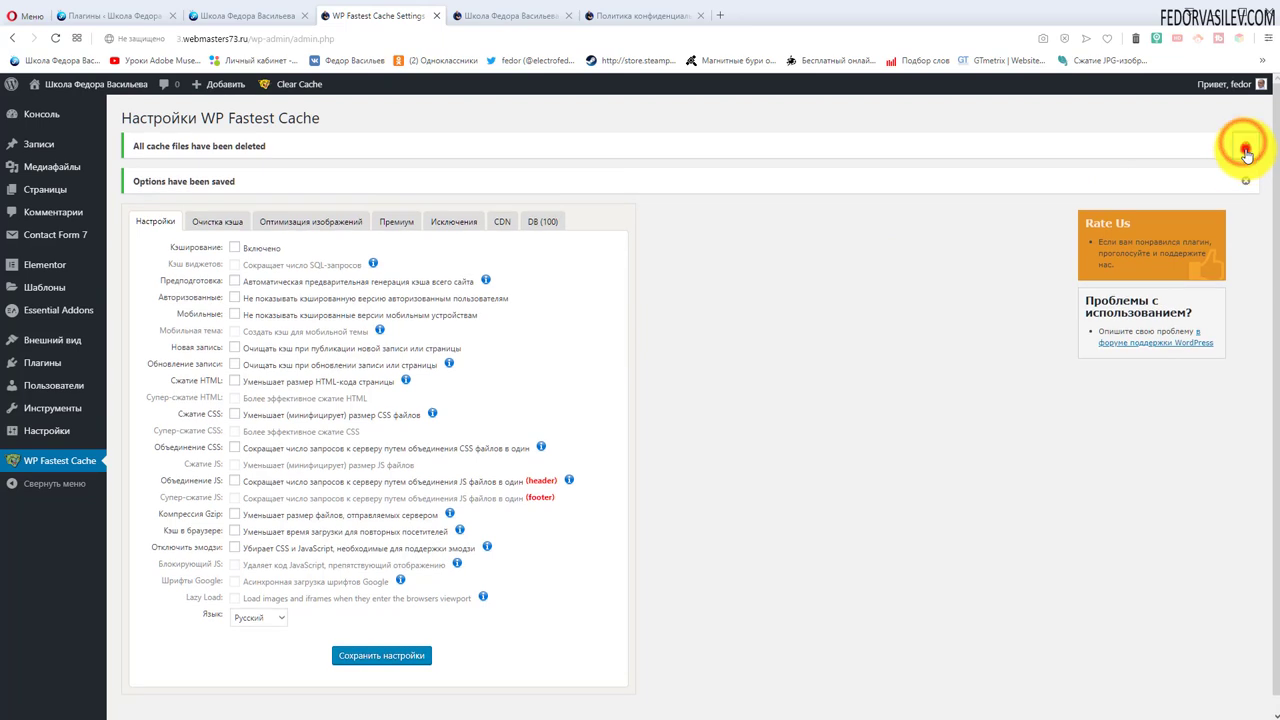
left_click(1245, 150)
left_click(1245, 146)
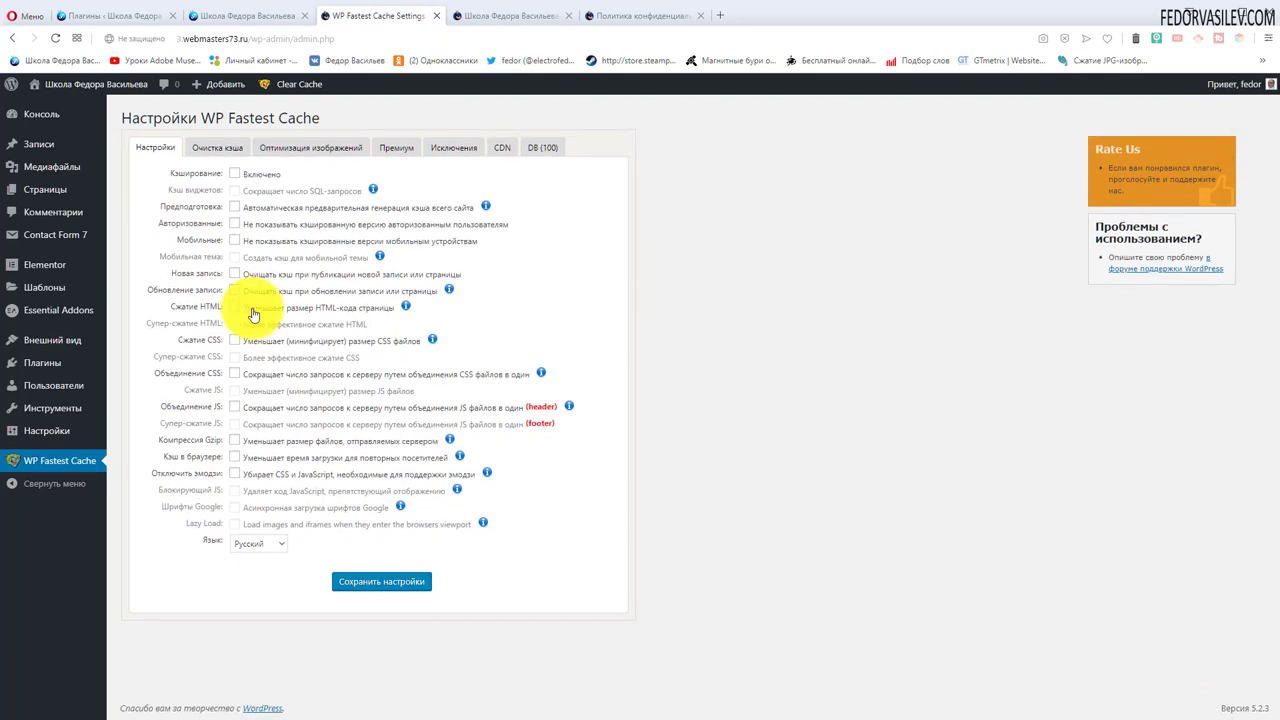
- Enable the «Кэширование» option in the WP Fastest Cache settings
left_click(235, 174)
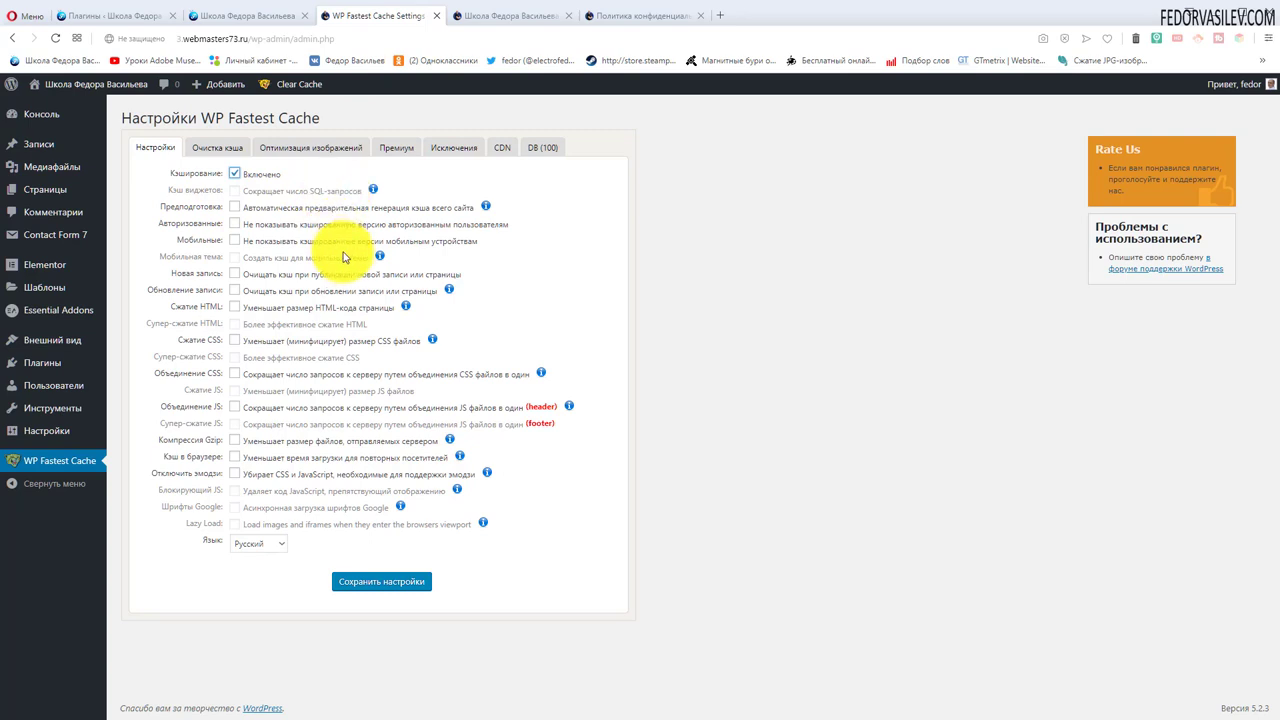
left_click_drag(320, 120, 208, 121)
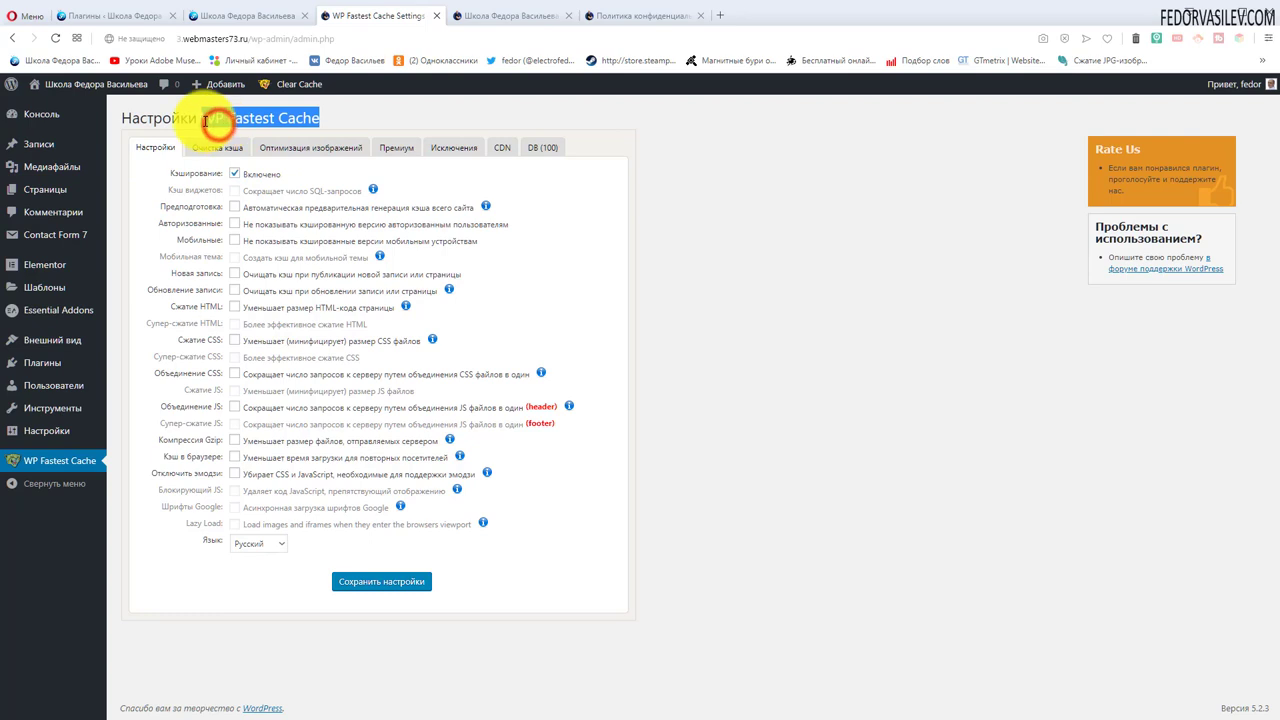
left_click(219, 118)
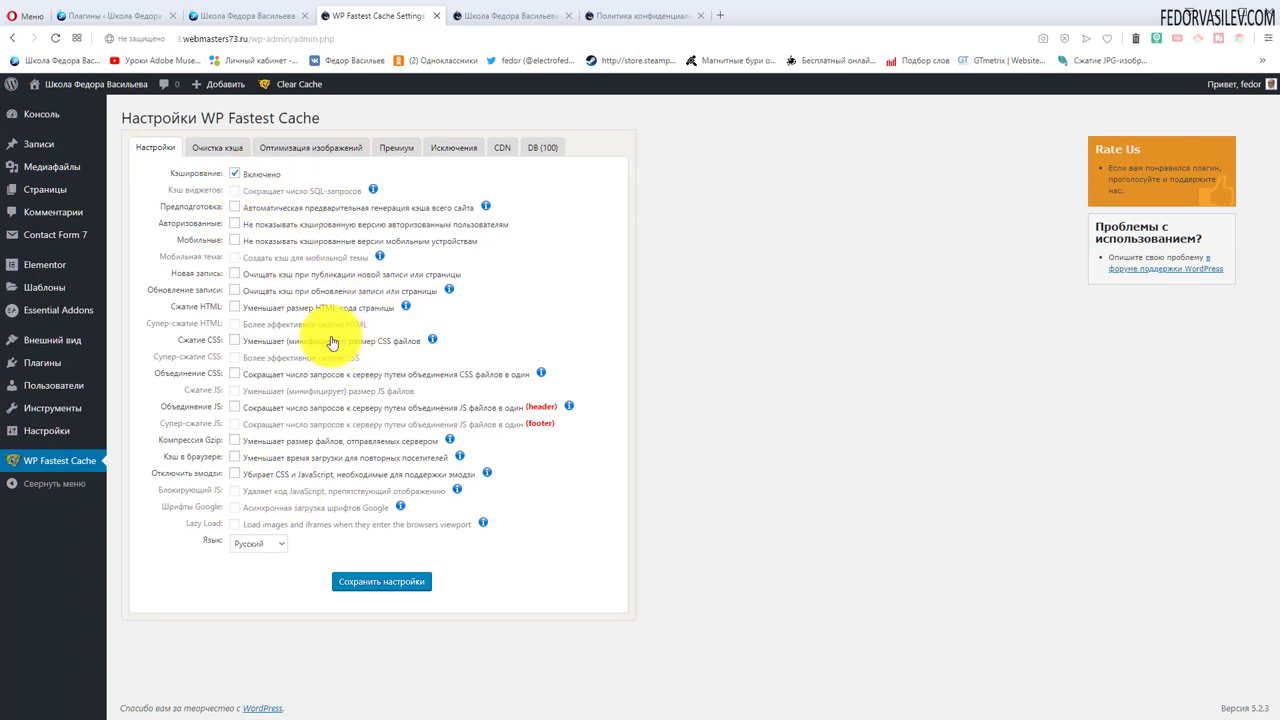
- Enable the «Предподготовка» option with the default Preload settings, plus the «Авторизованные» and «Мобильные» options
left_click(234, 207)
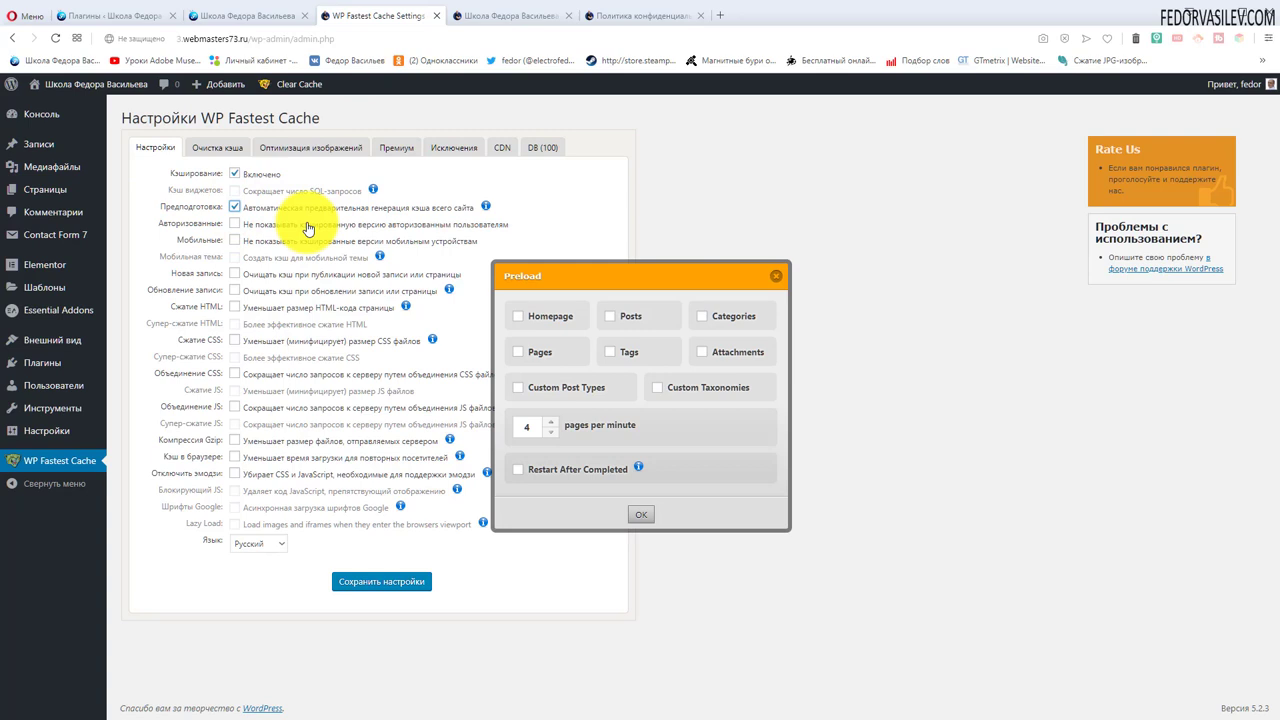
left_click(641, 514)
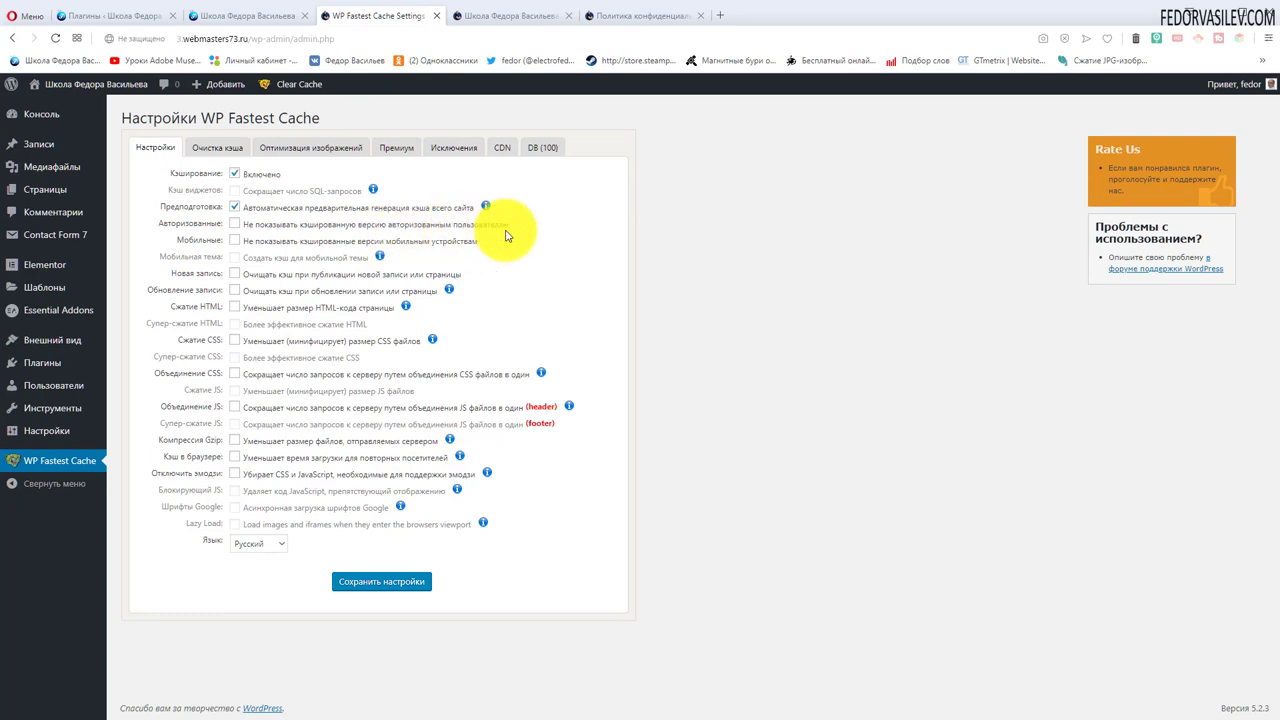
left_click(234, 224)
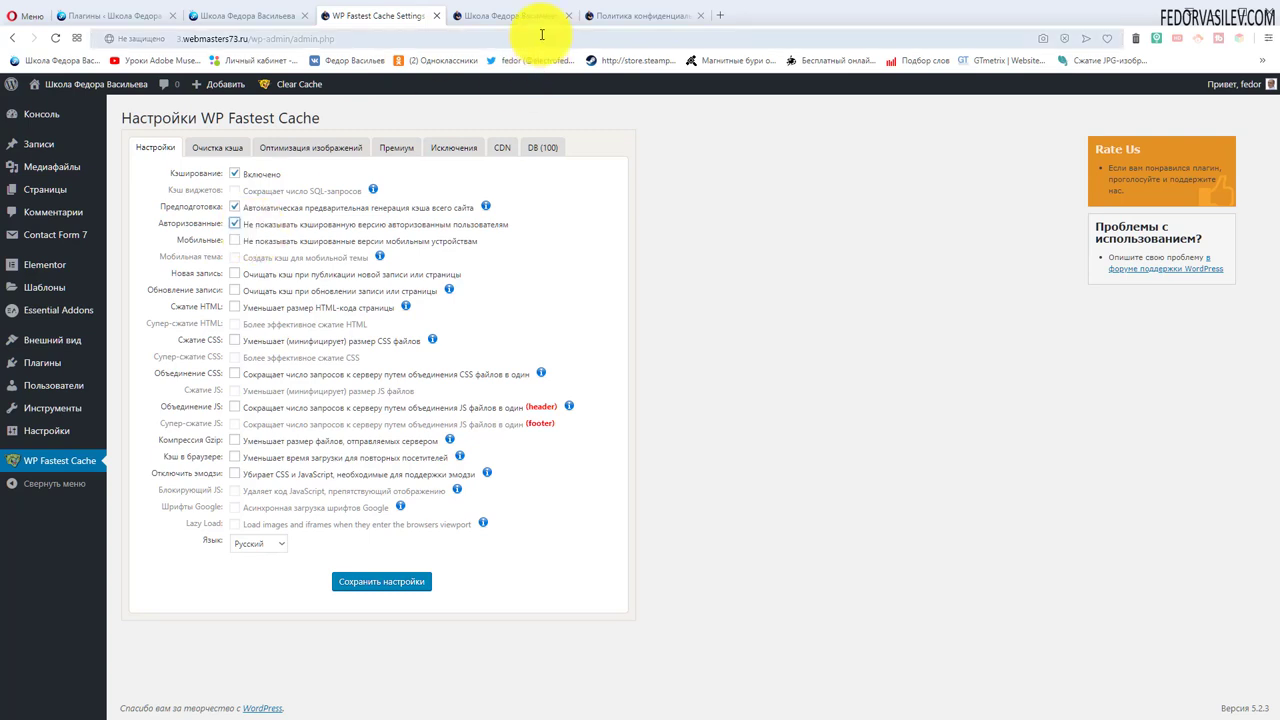
left_click(233, 242)
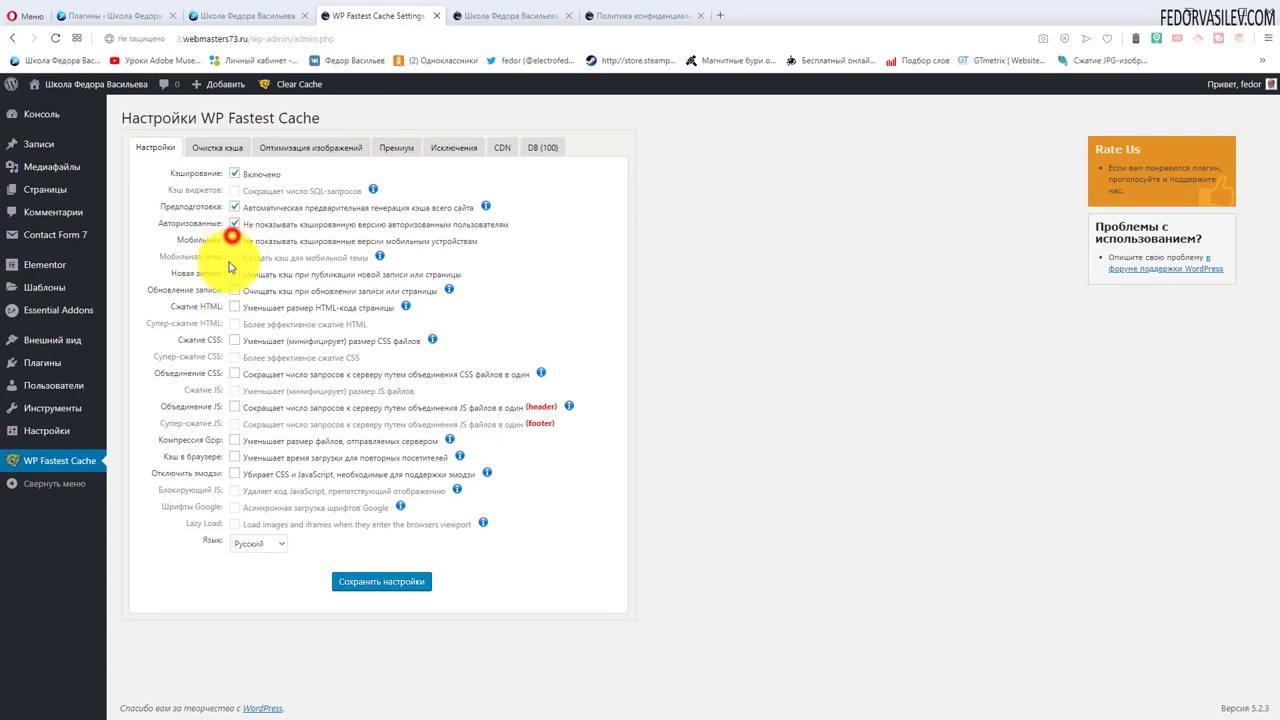
left_click(233, 242)
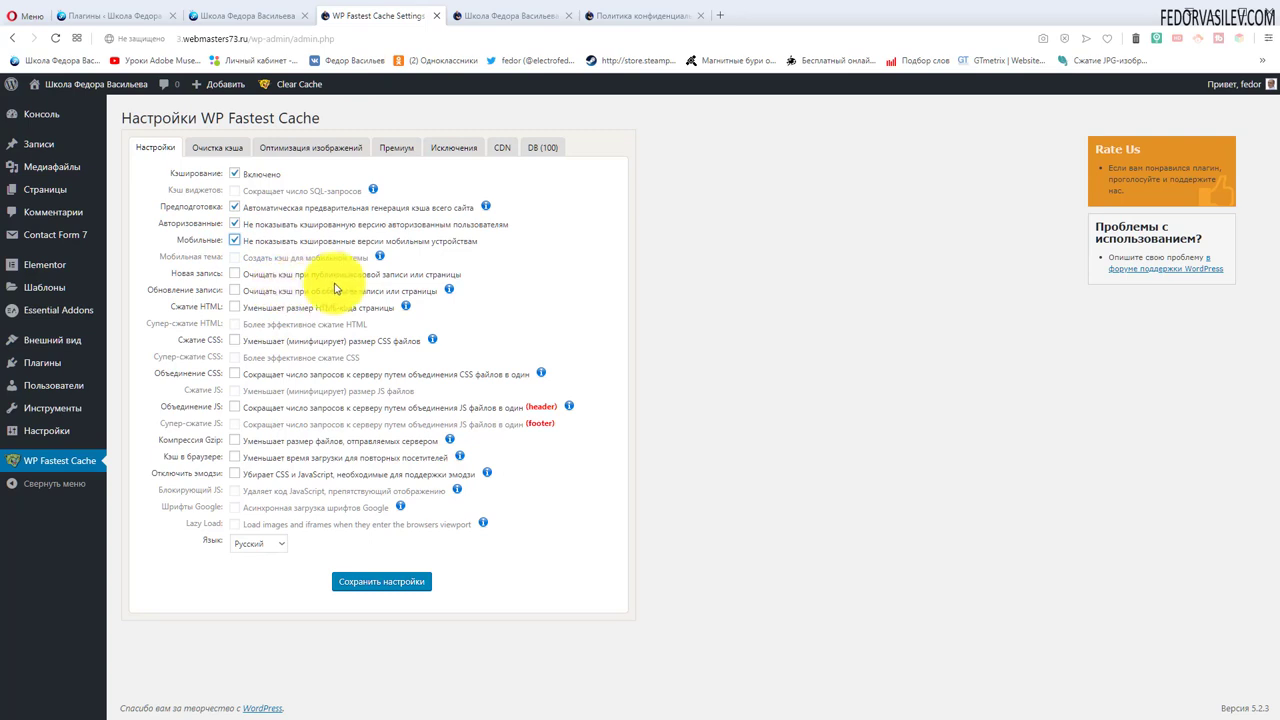
- Enable the «Новая запись» and «Обновление записи» options, choosing Clear All Cache for both
left_click(234, 274)
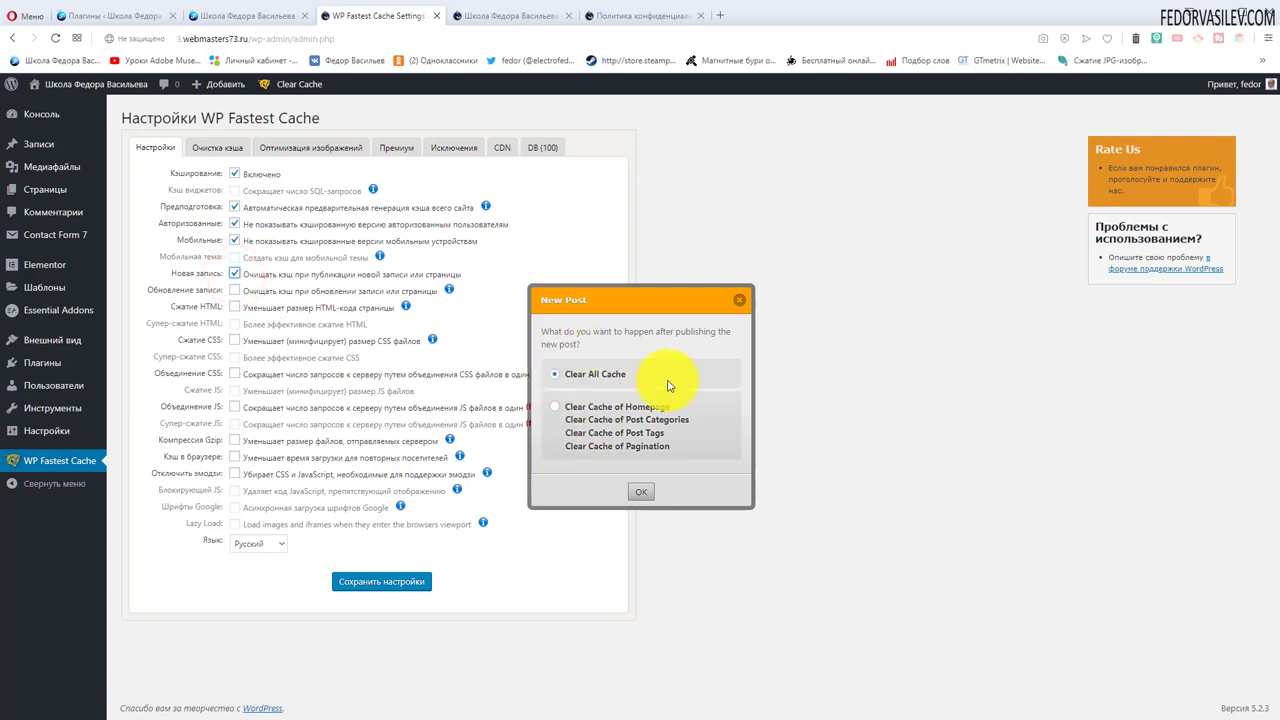
left_click(640, 491)
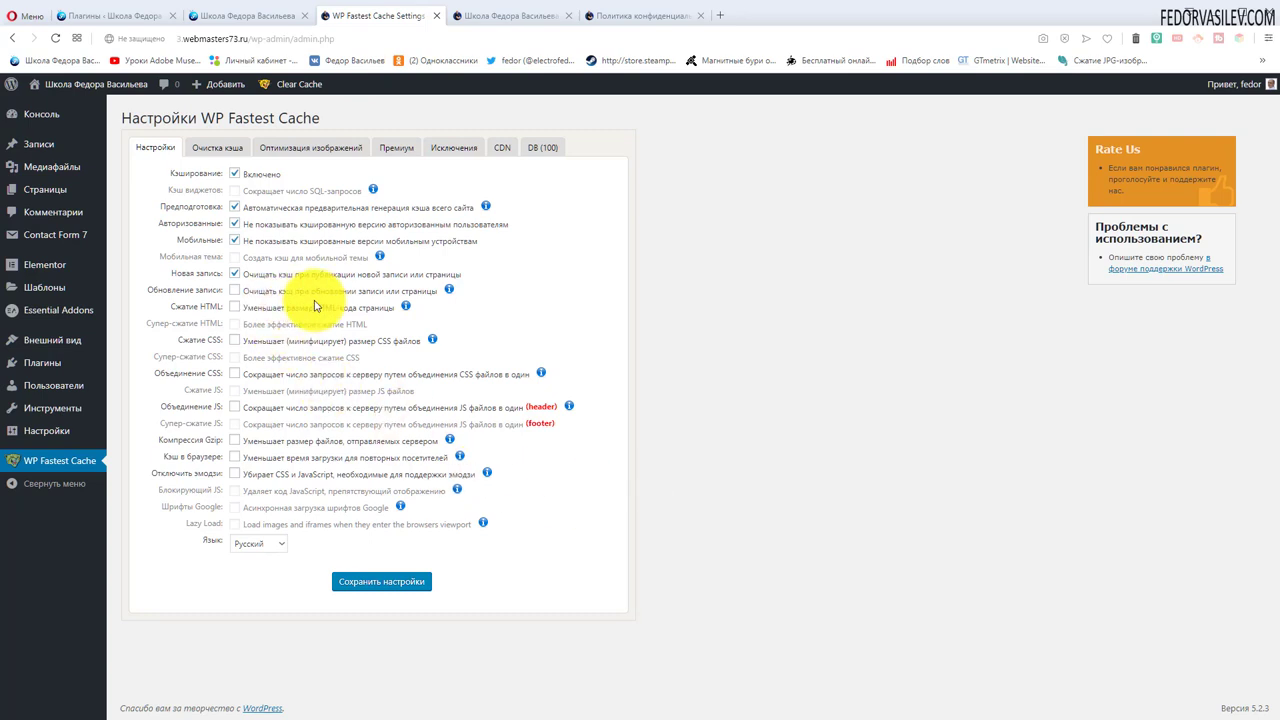
left_click(234, 290)
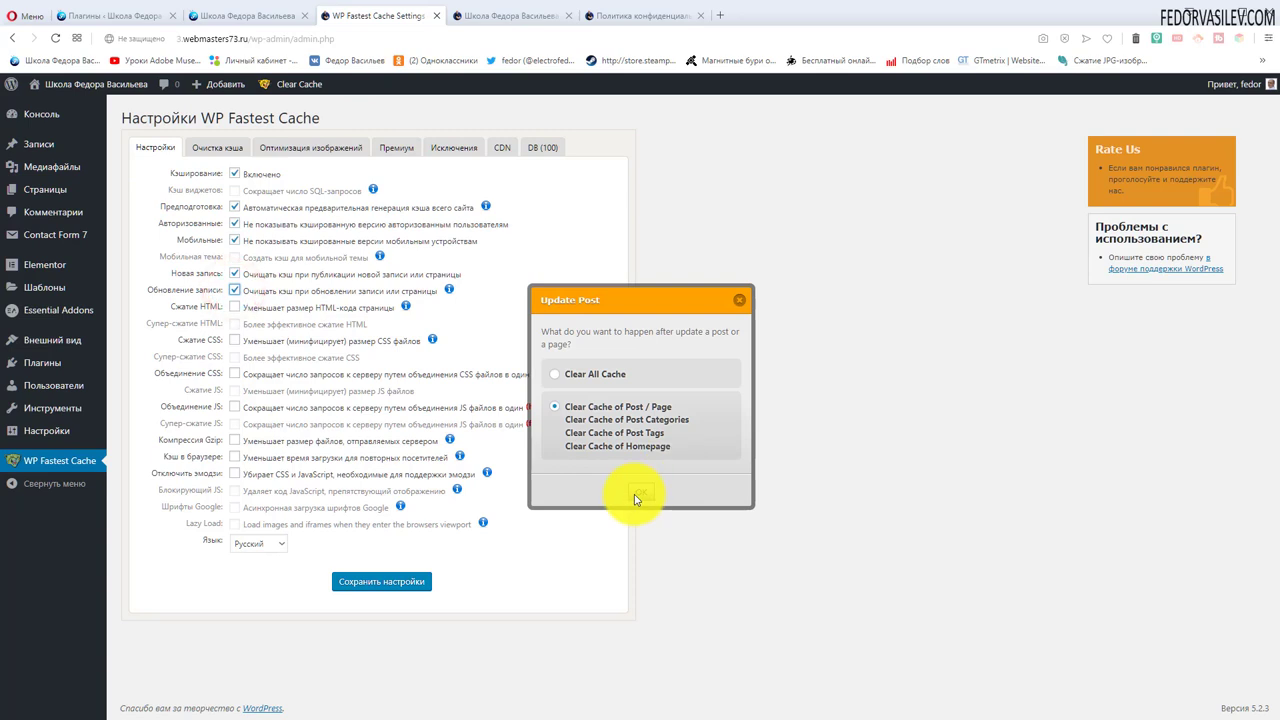
left_click(555, 374)
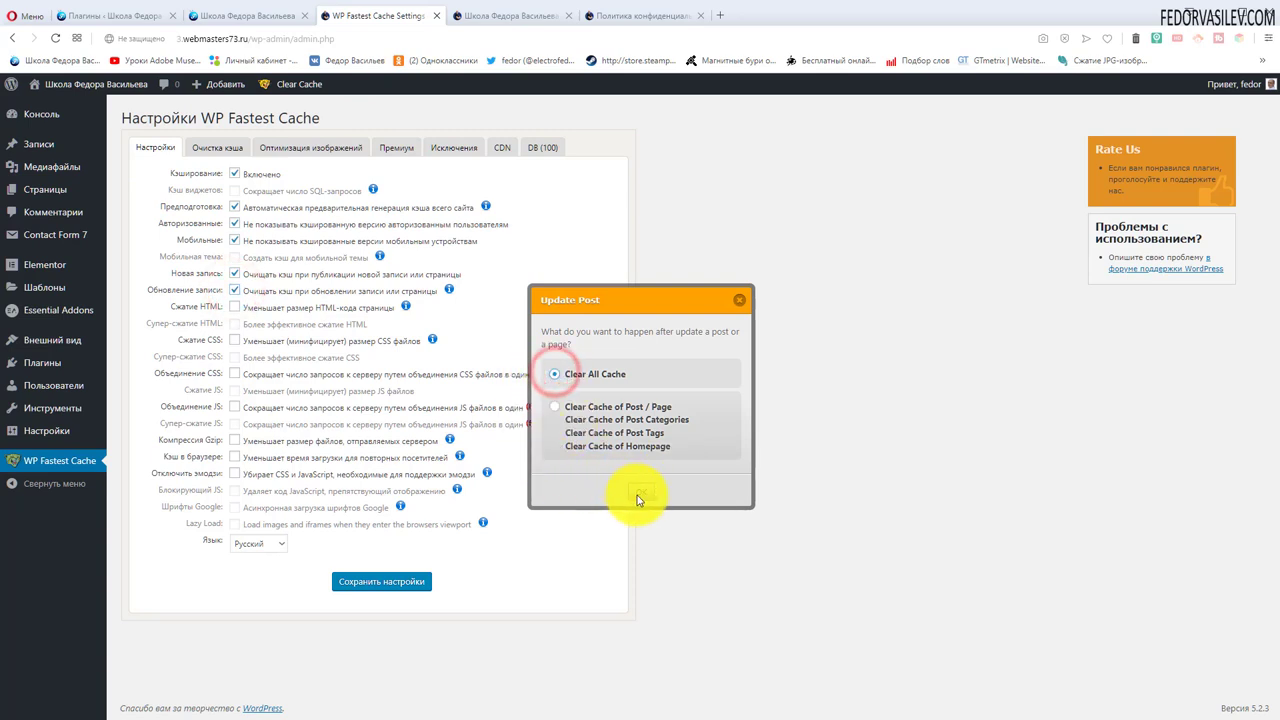
left_click(641, 496)
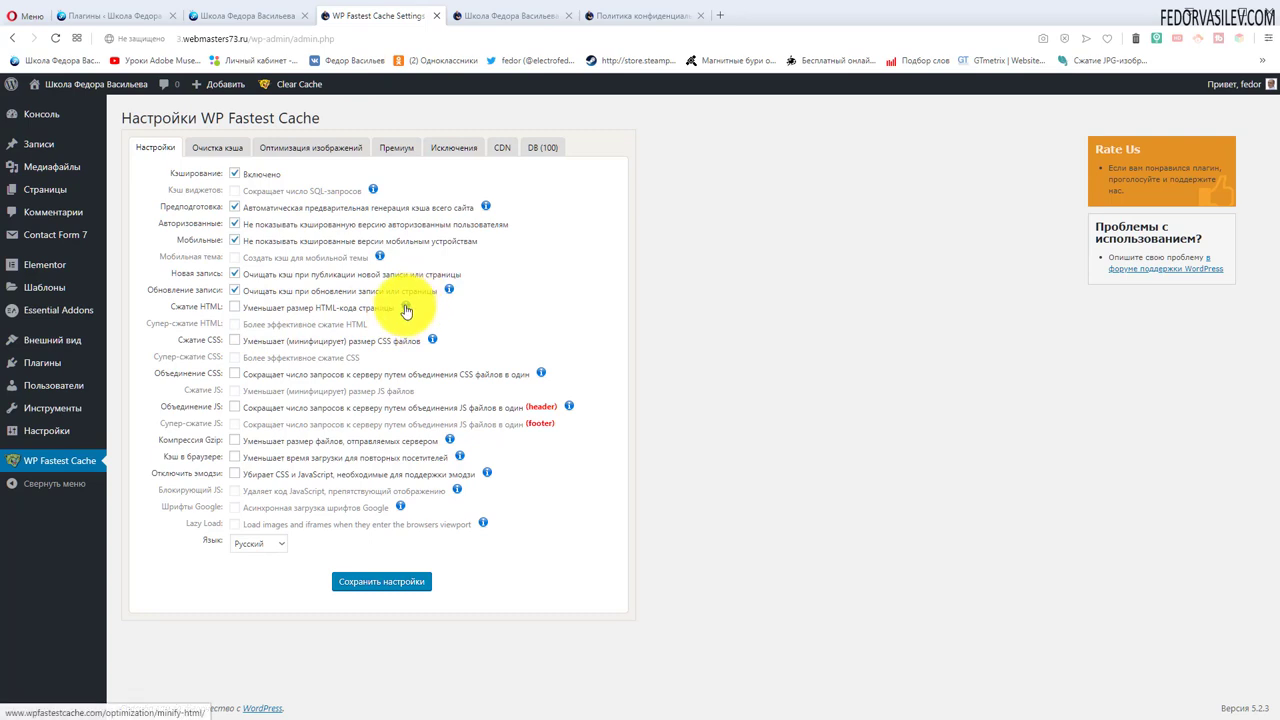
- Enable the «Сжатие HTML», «Сжатие CSS» and «Объединение CSS» options
left_click(236, 309)
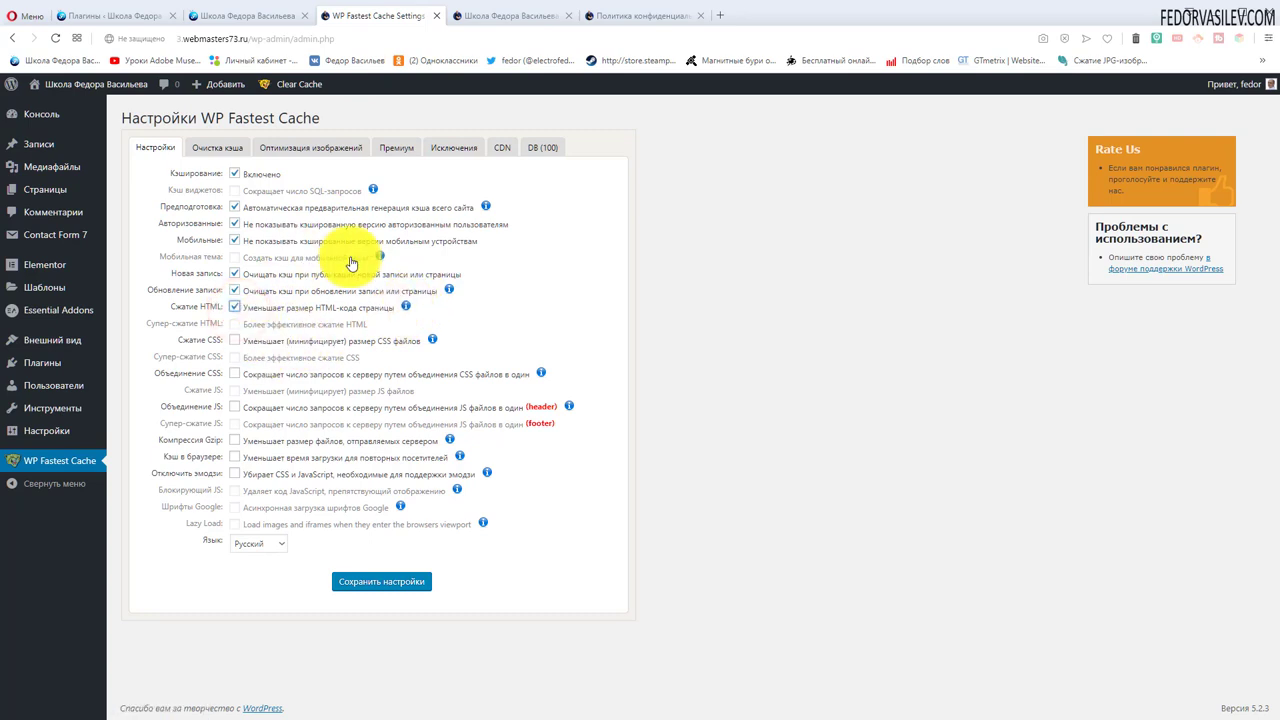
left_click(235, 341)
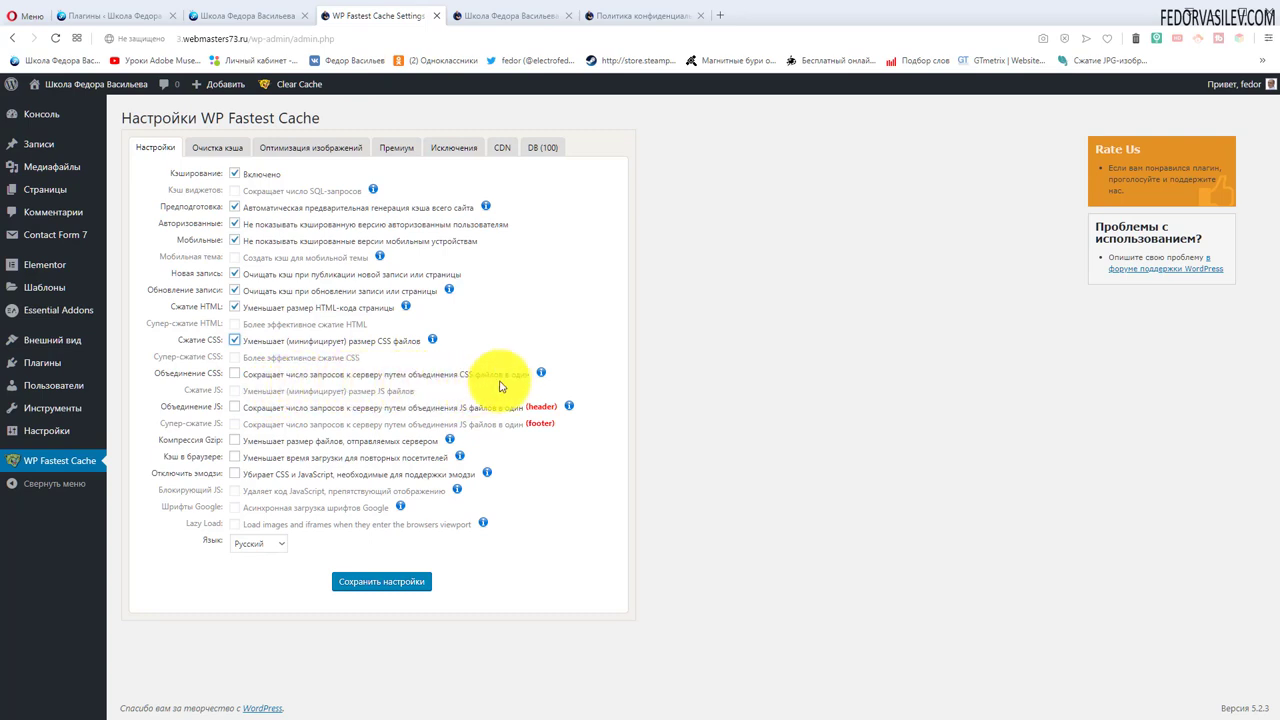
left_click(235, 373)
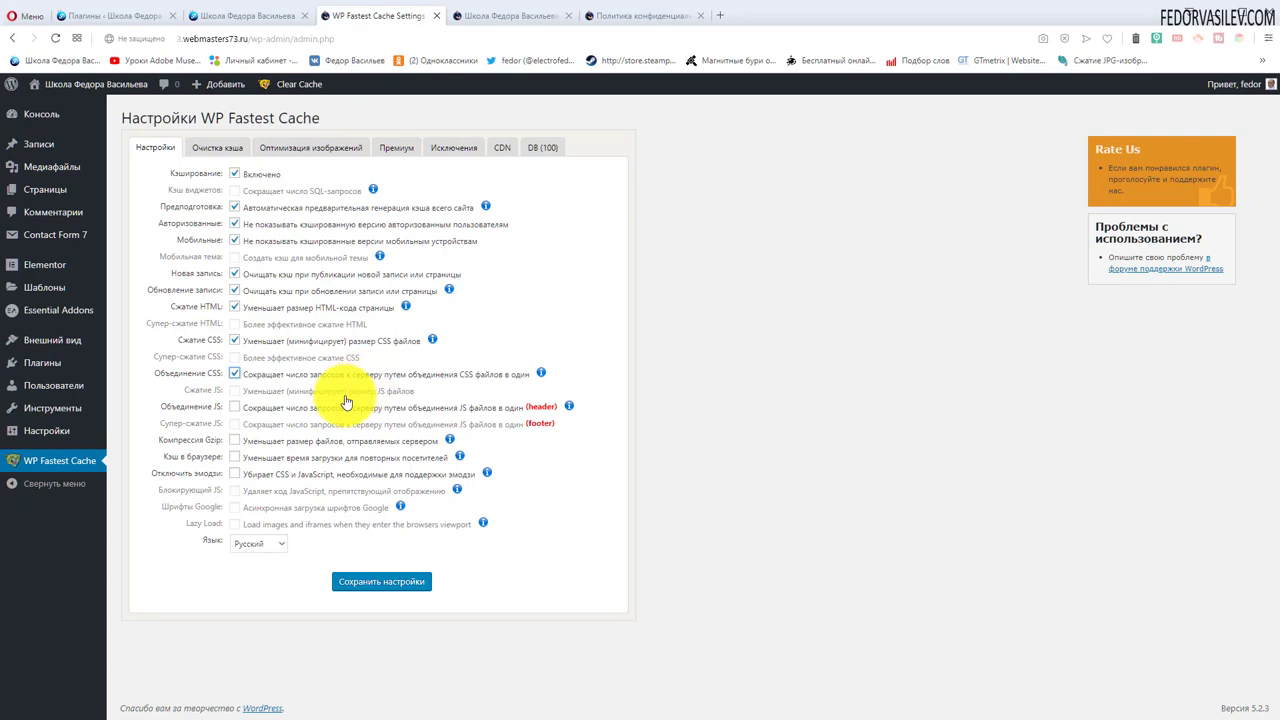
- Check how the site's homepage displays its header and form, and return to the WP Fastest Cache settings
left_click(477, 17)
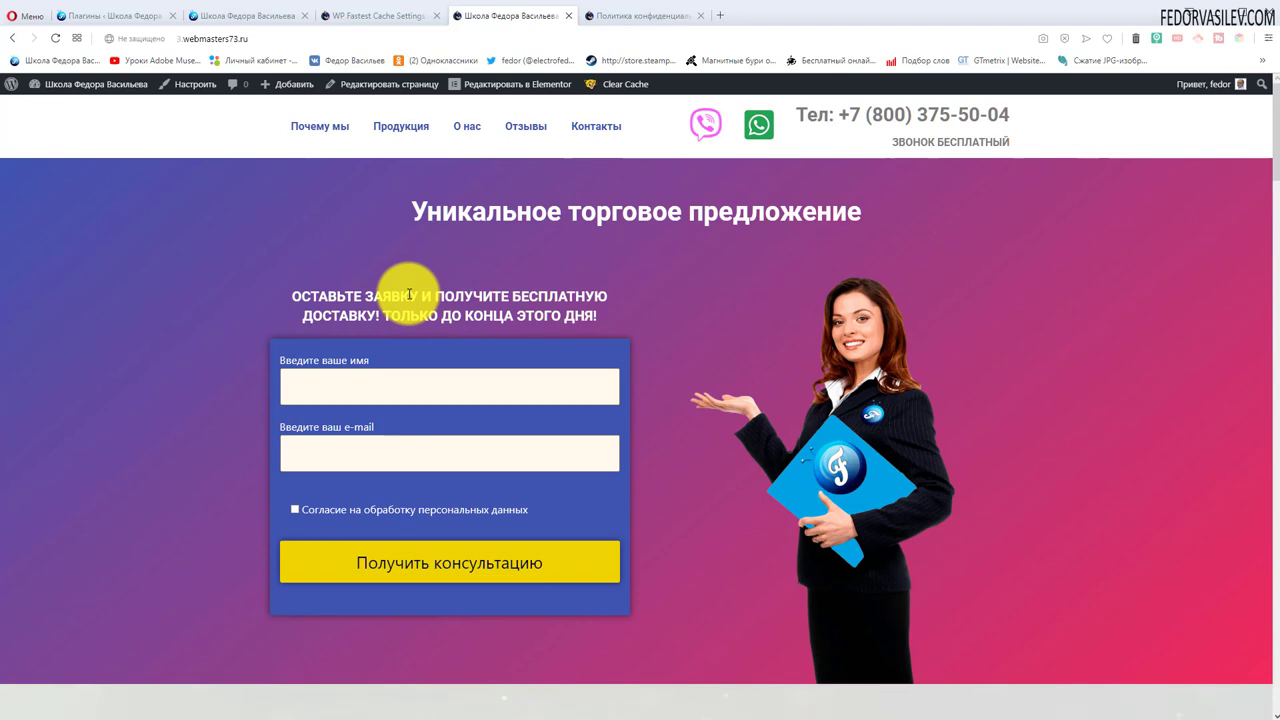
scroll(409, 294, "down", 2)
scroll(409, 297, "up", 2)
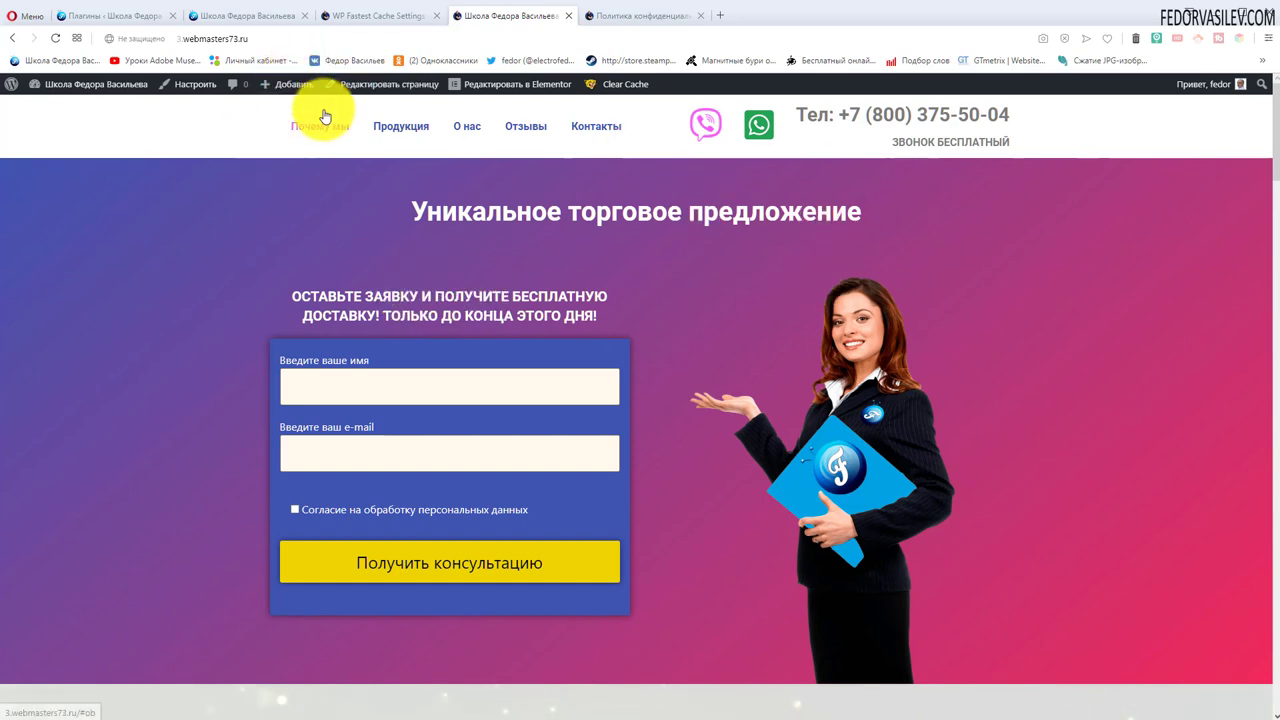
left_click(358, 15)
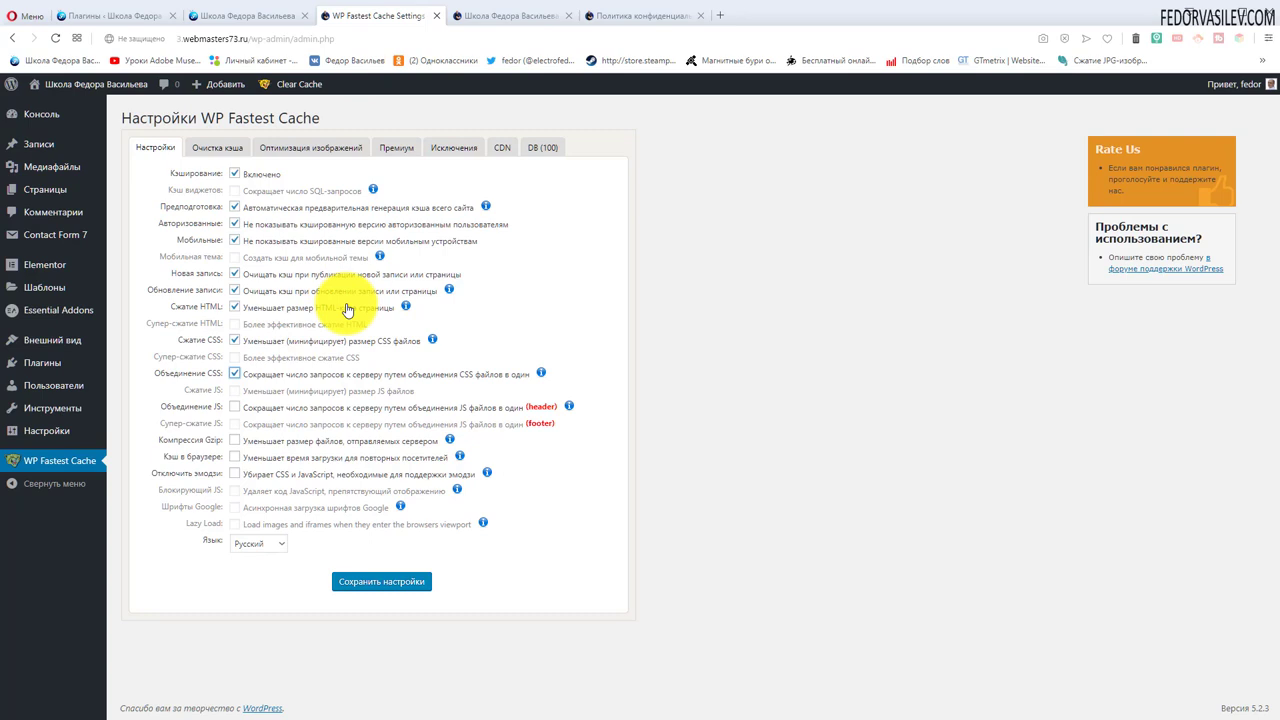
left_click(476, 16)
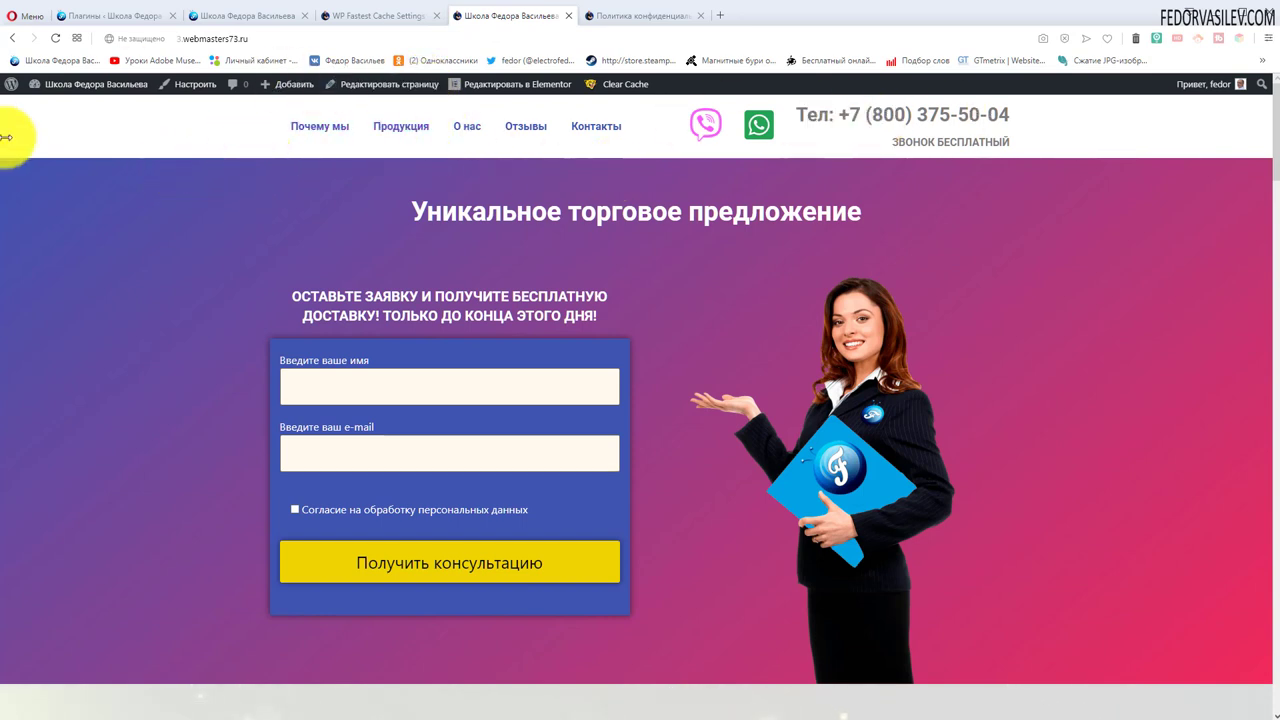
left_click(366, 18)
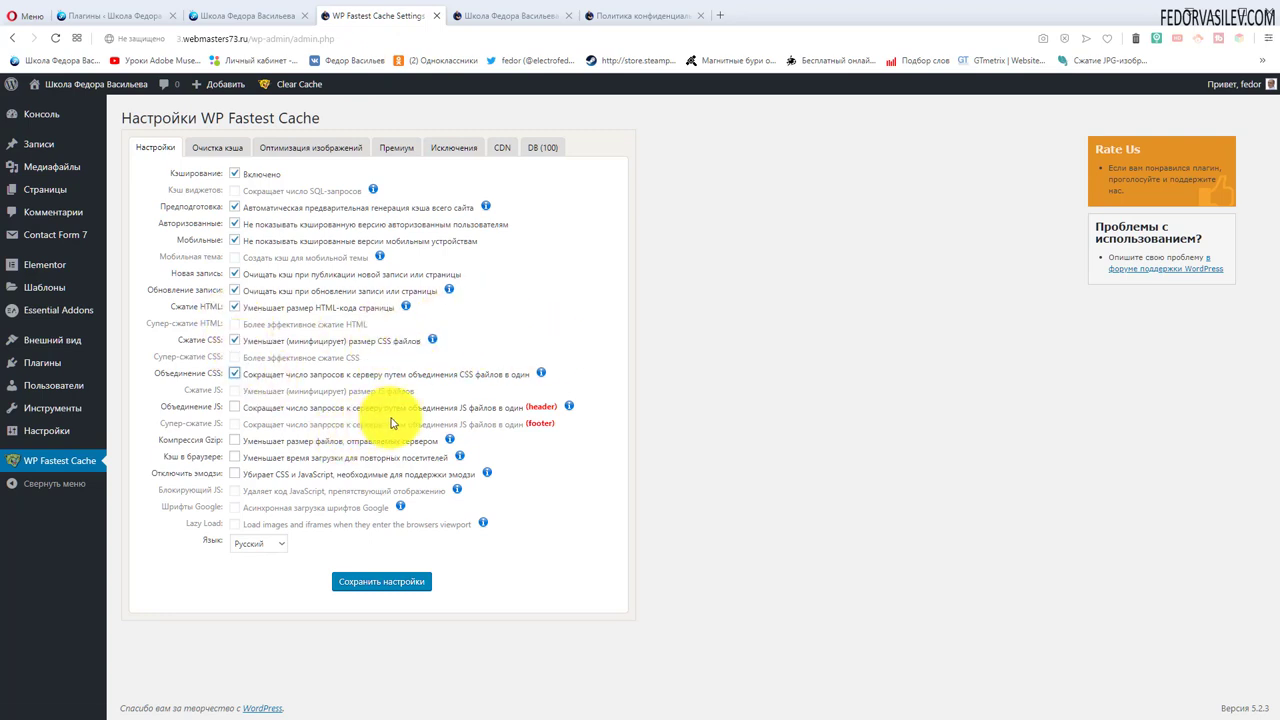
- Enable «Объединение JS», «Компрессия Gzip», «Кэш в браузере» and «Отключить эмодзи», and save the settings
left_click(234, 406)
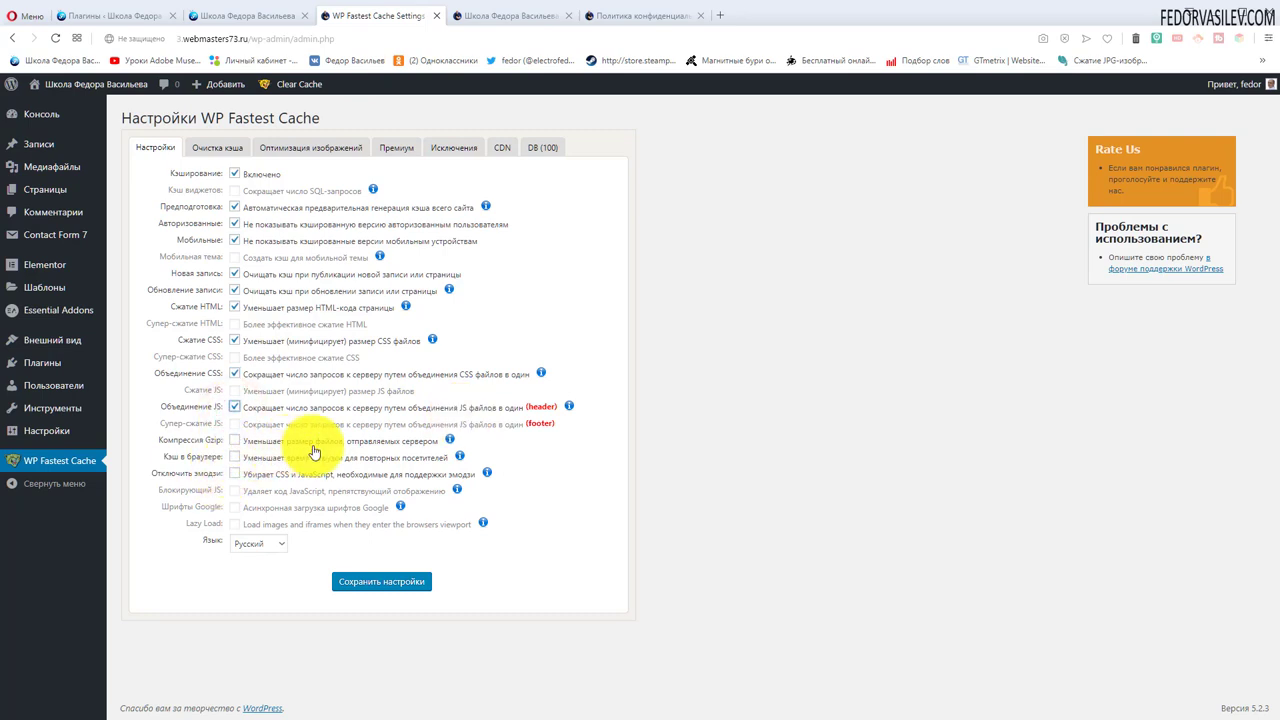
left_click(234, 440)
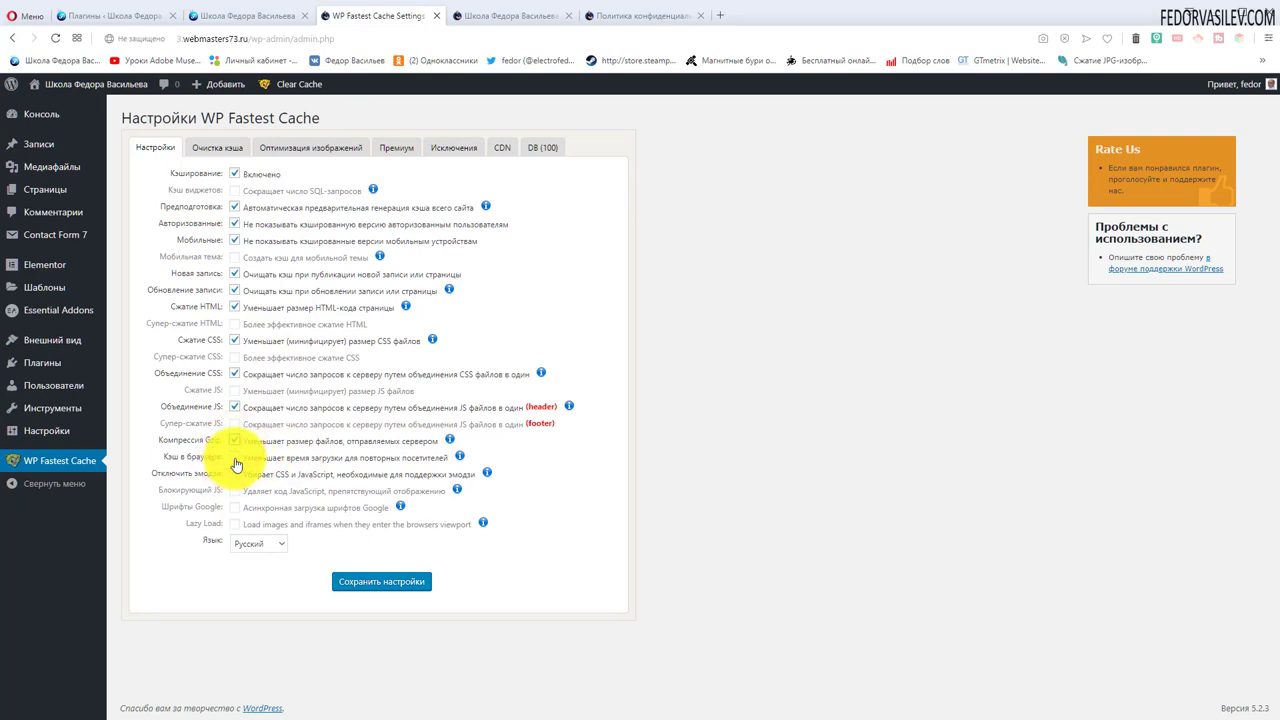
left_click(235, 458)
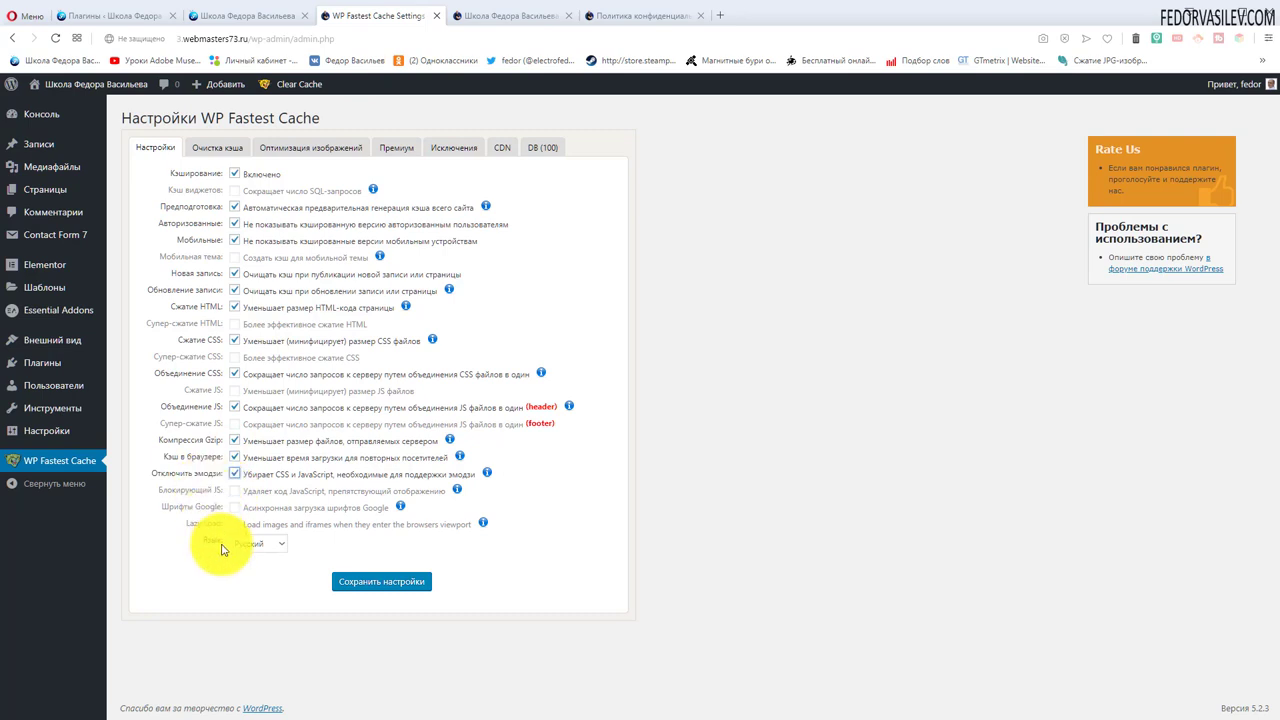
left_click(343, 584)
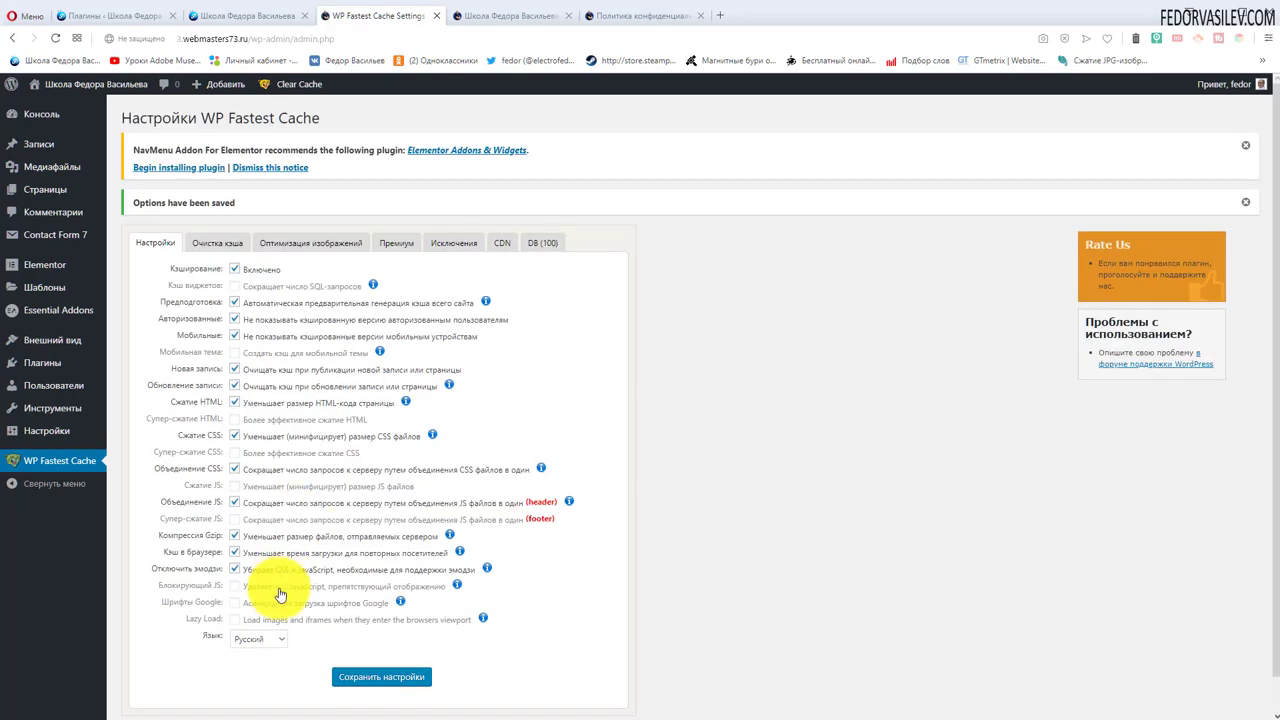
- Examine the homepage from the lead form through the lower sections to check its display with the saved cache settings
left_click(512, 15)
scroll(520, 206, "down", 5)
scroll(246, 394, "up", 5)
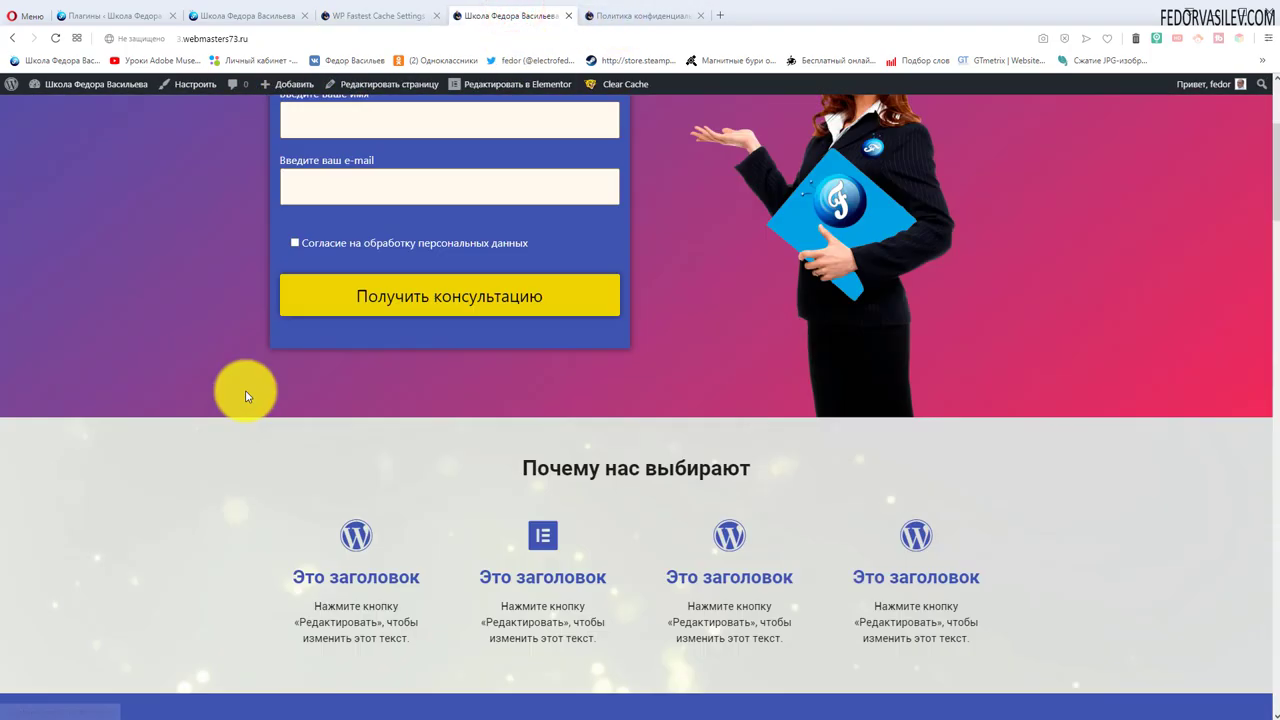
scroll(166, 286, "down", 9)
scroll(167, 285, "up", 8)
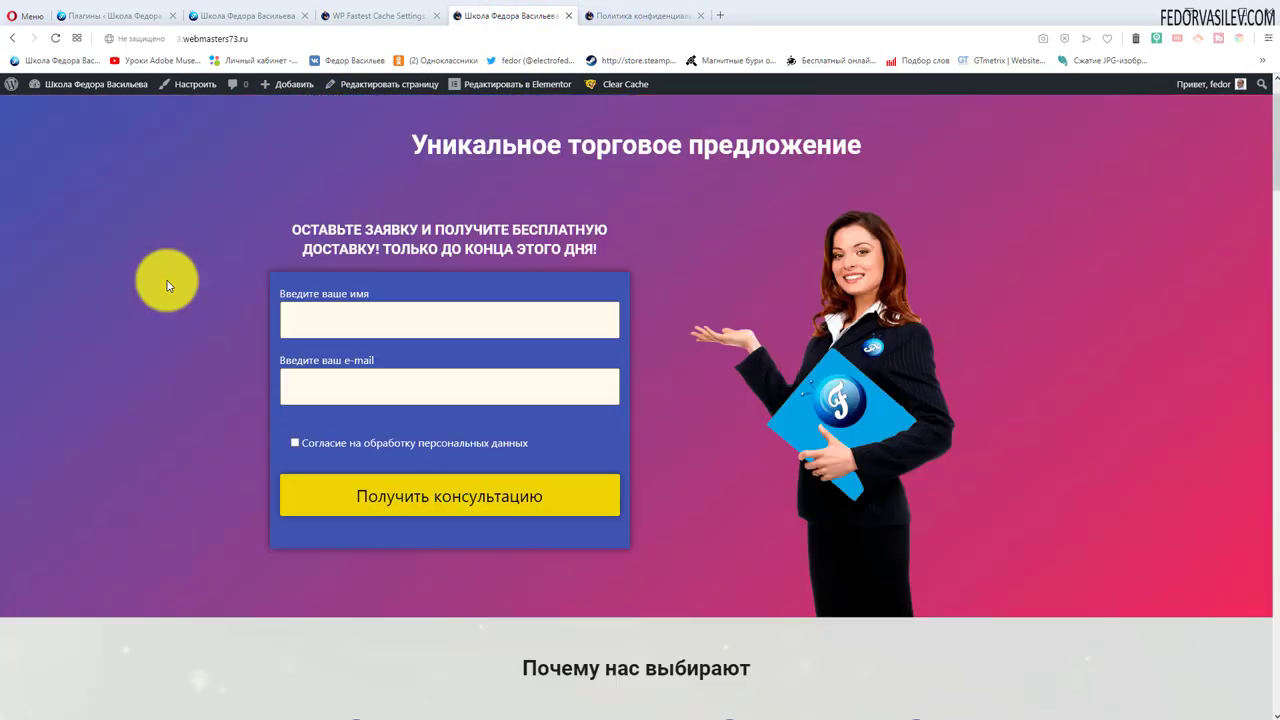
scroll(169, 278, "down", 8)
scroll(170, 270, "up", 4)
scroll(175, 243, "up", 5)
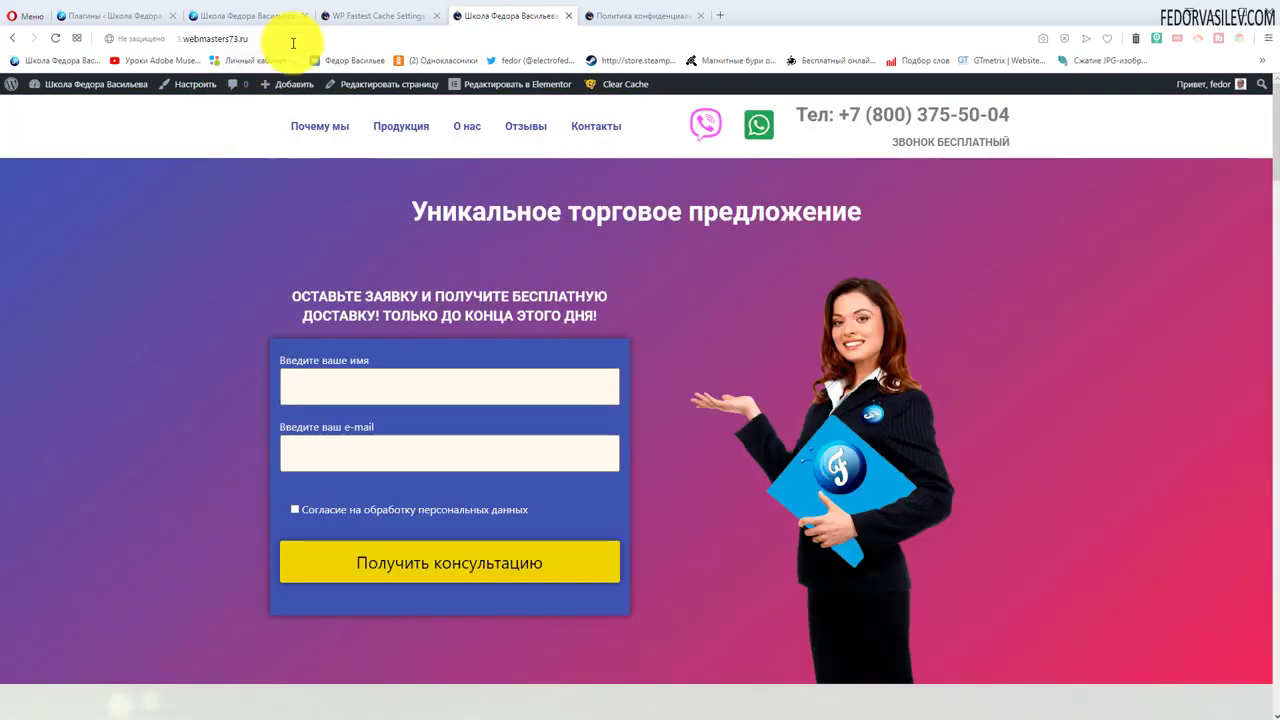
- Open the plugin's «Очистка кэша» section and review the Clear Cache commands, including Delete Cache and Minified CSS/JS
left_click(332, 18)
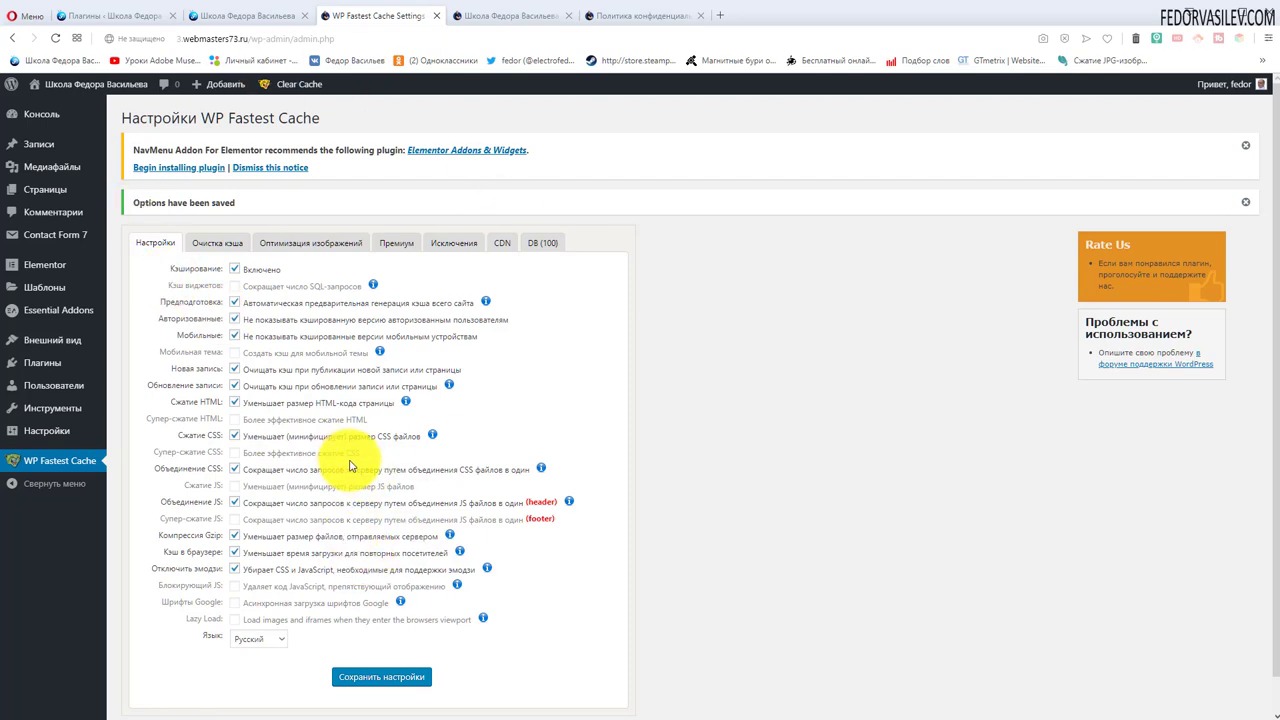
left_click(213, 246)
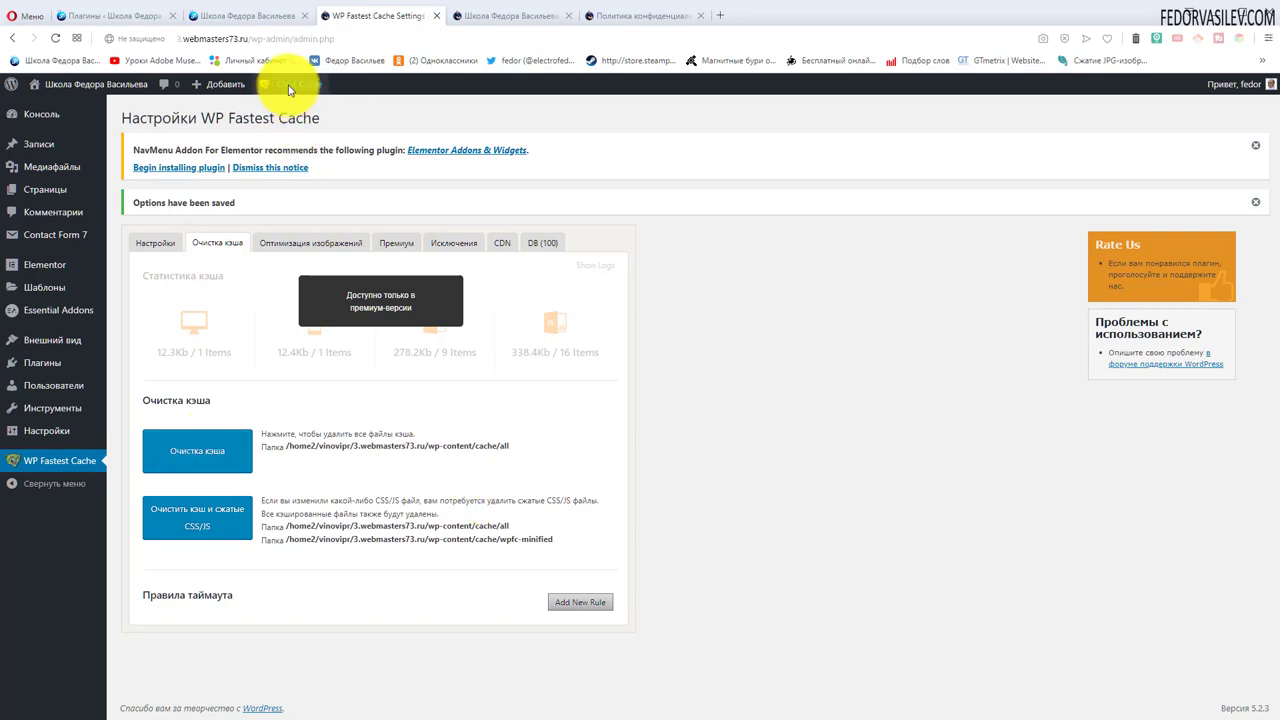
mouse_move(283, 86)
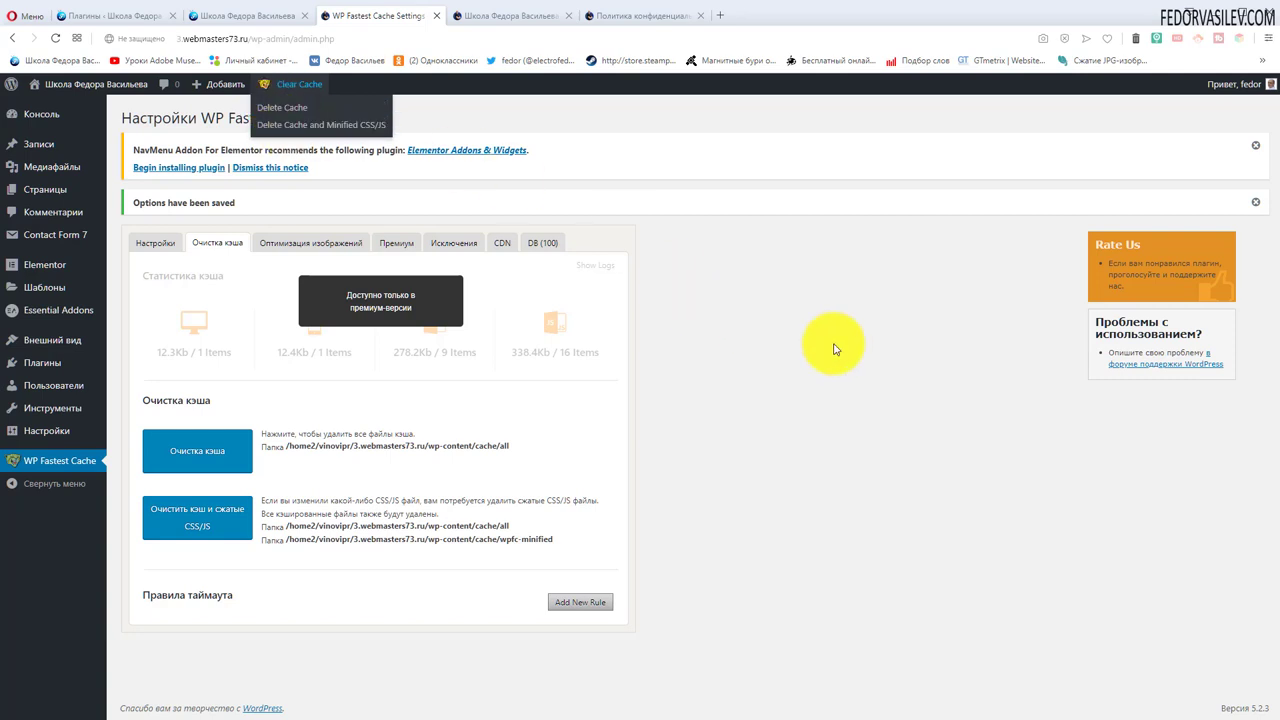
left_click(848, 345)
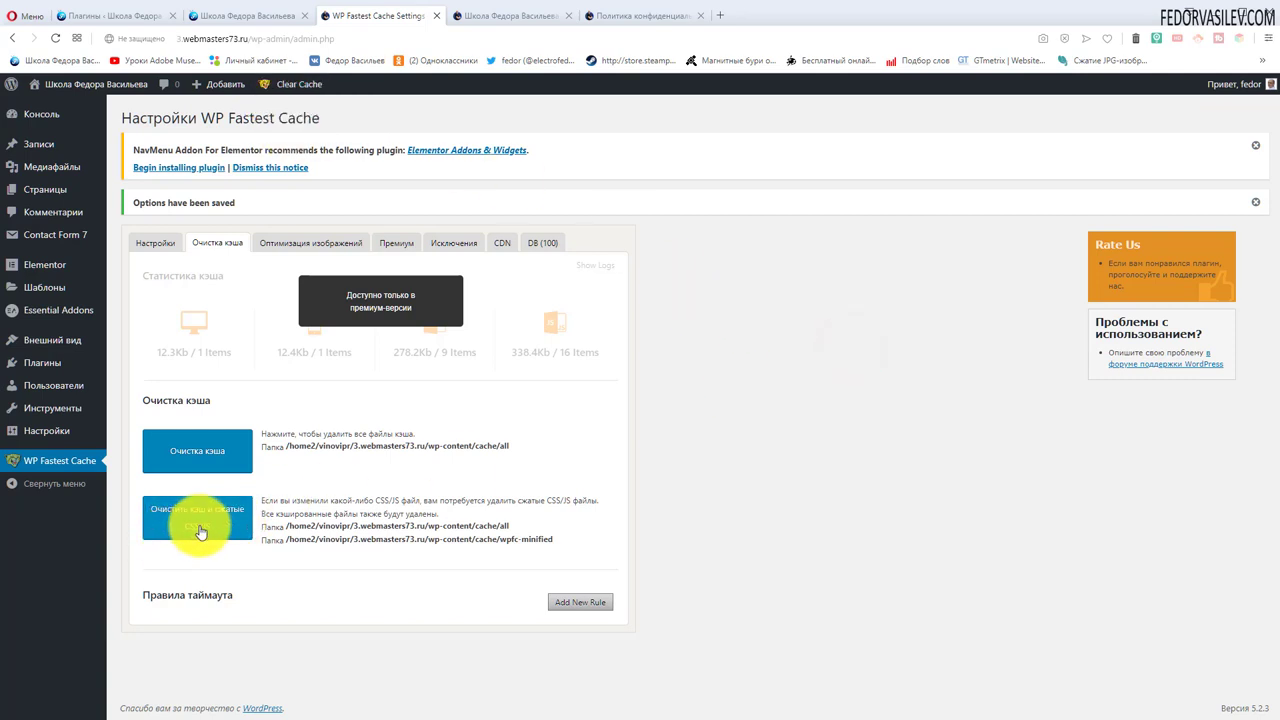
left_click(290, 88)
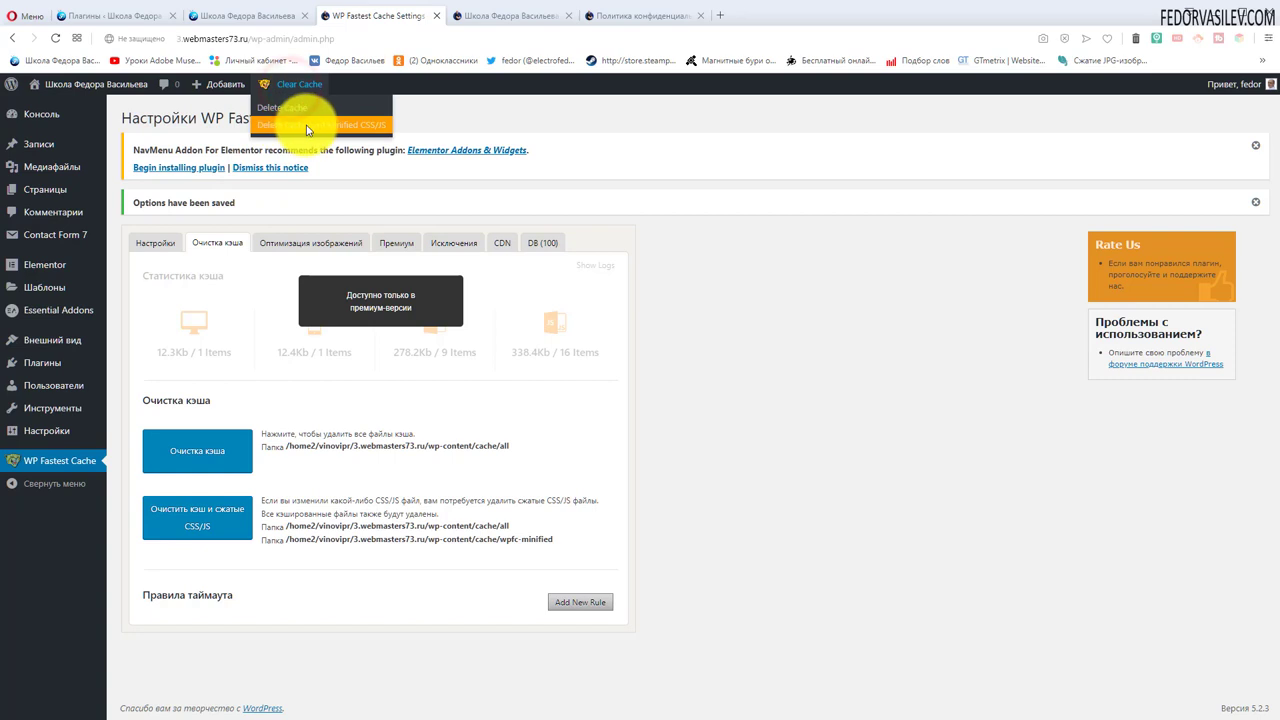
left_click(455, 108)
- Switch to the site's homepage, reload it twice and open its page source
left_click(486, 15)
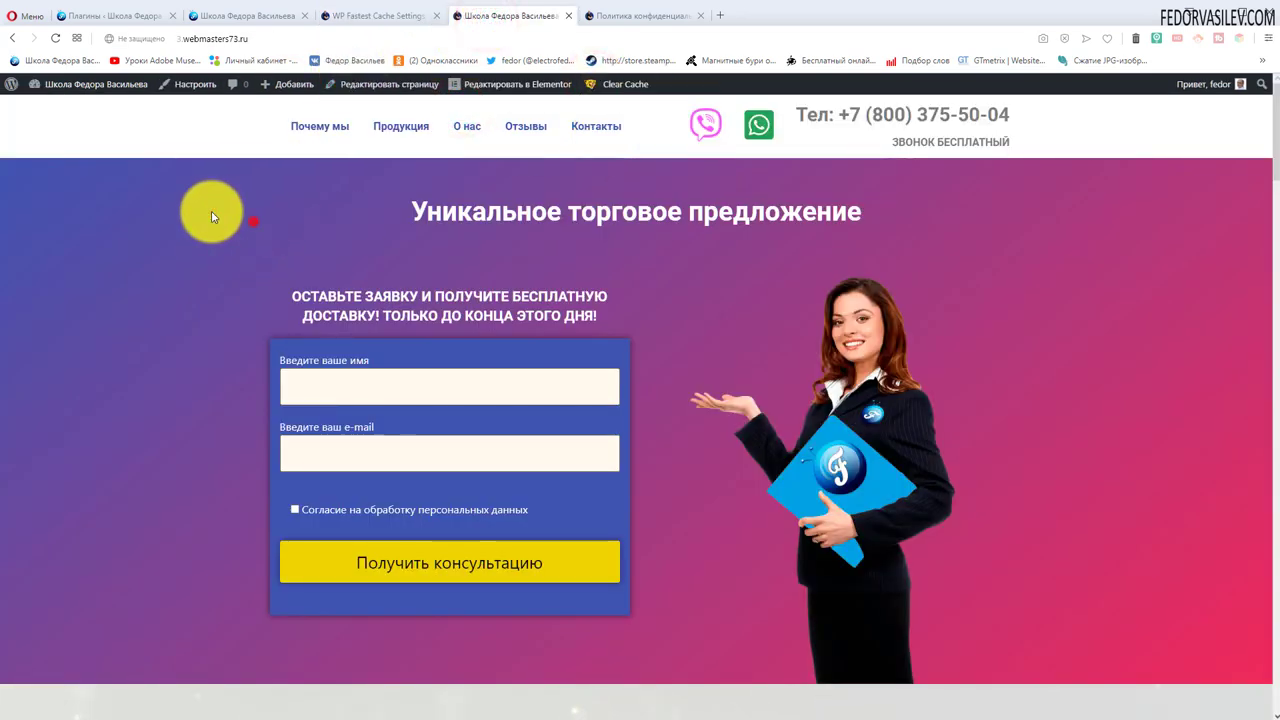
left_click(253, 221)
left_click(55, 38)
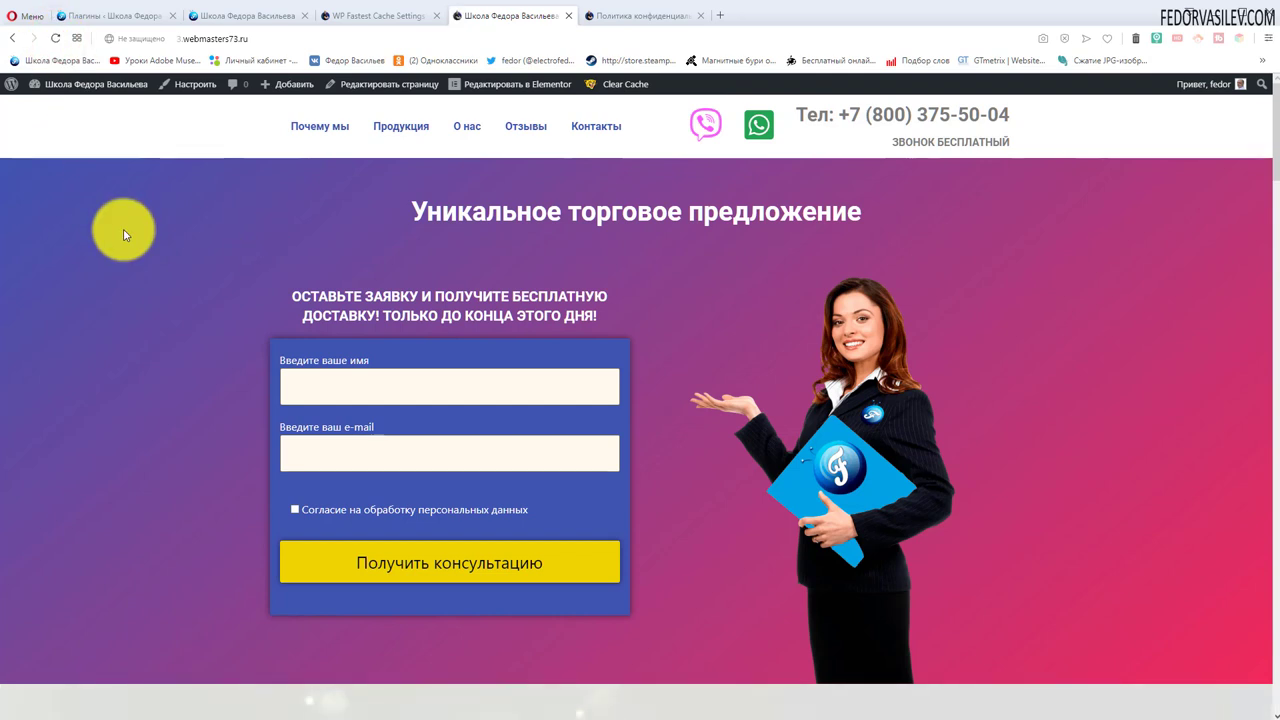
left_click(58, 40)
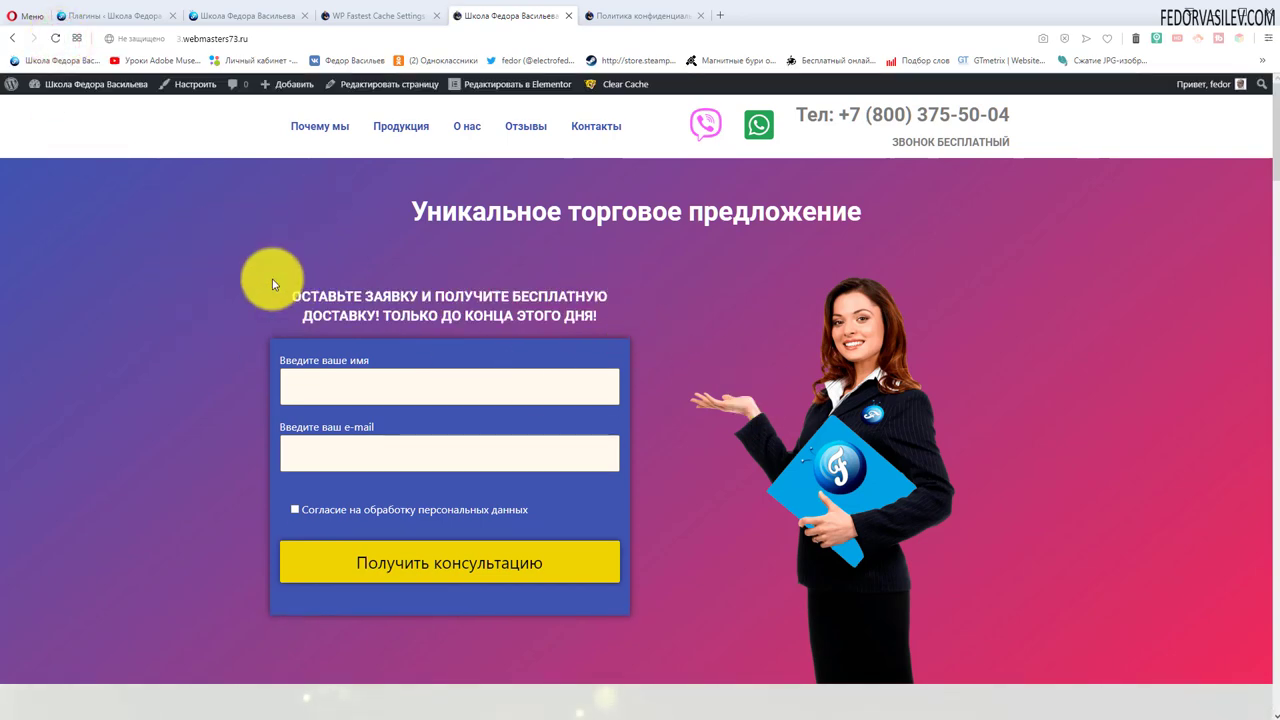
right_click(199, 245)
- Glance at the plugin settings, return to the homepage and look through its sections down to the product blocks
left_click(350, 10)
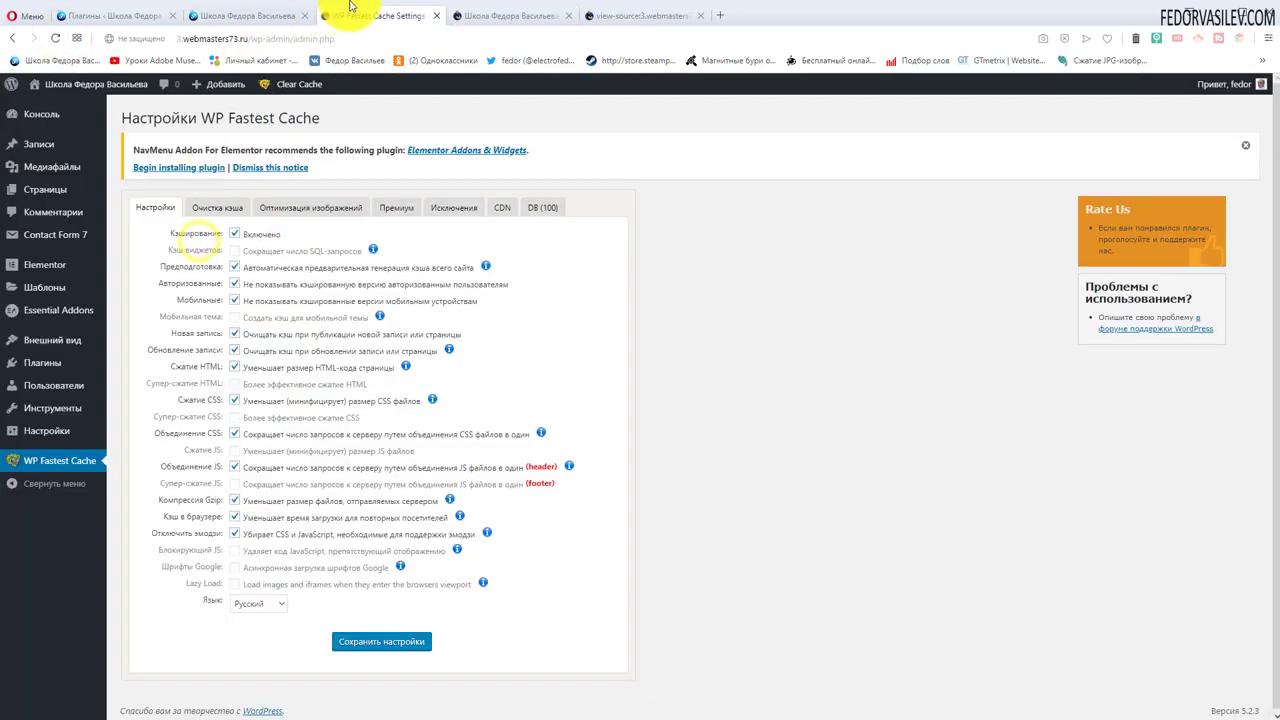
left_click(465, 16)
scroll(229, 258, "down", 5)
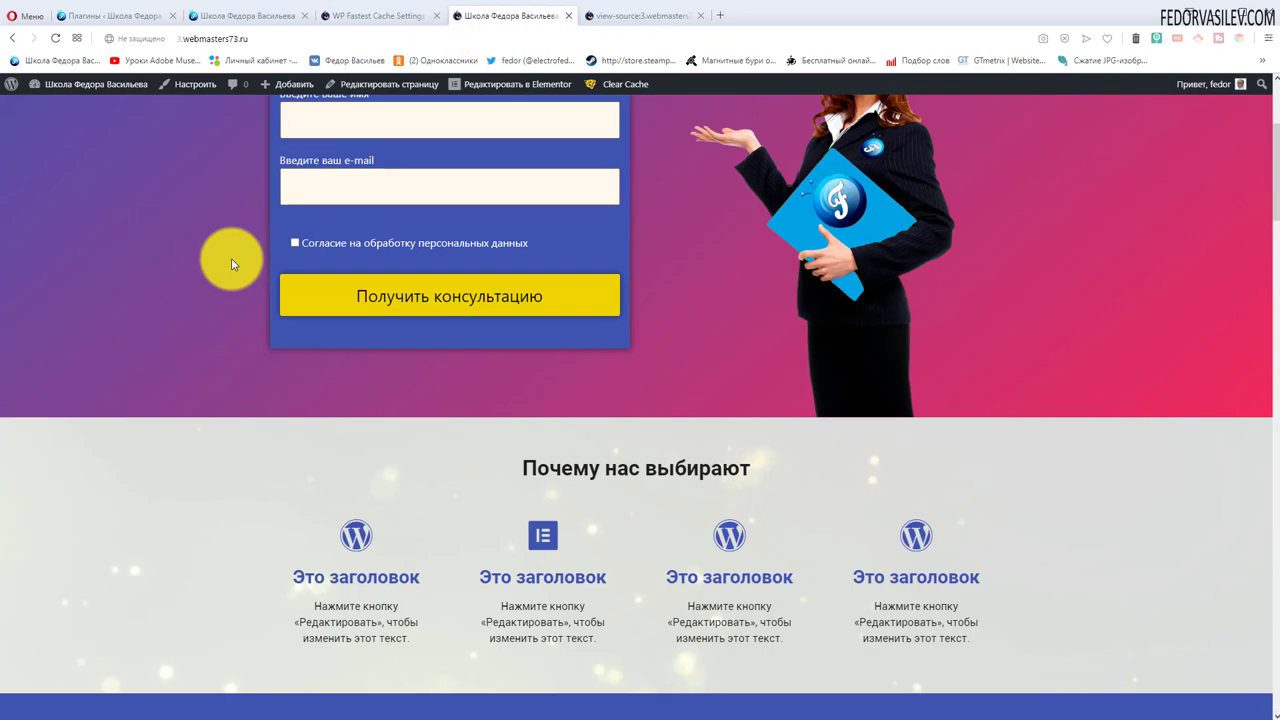
scroll(231, 263, "down", 6)
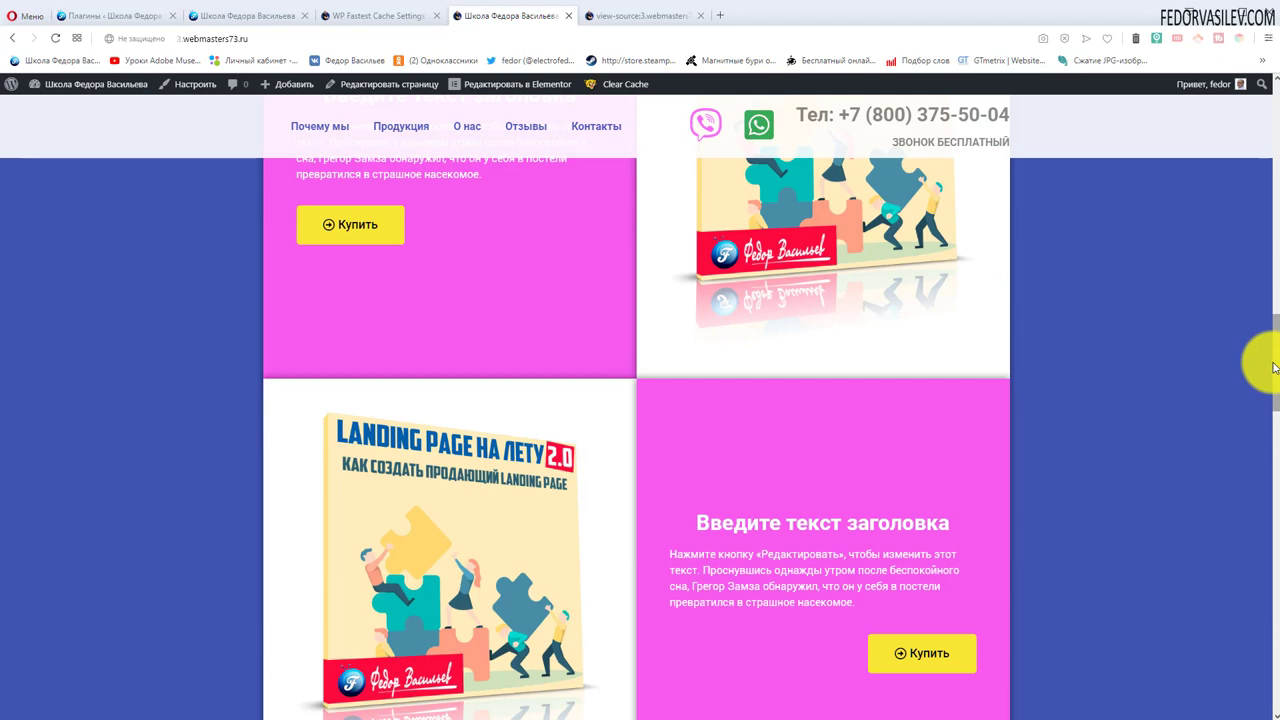
left_click_drag(1262, 362, 1240, 52)
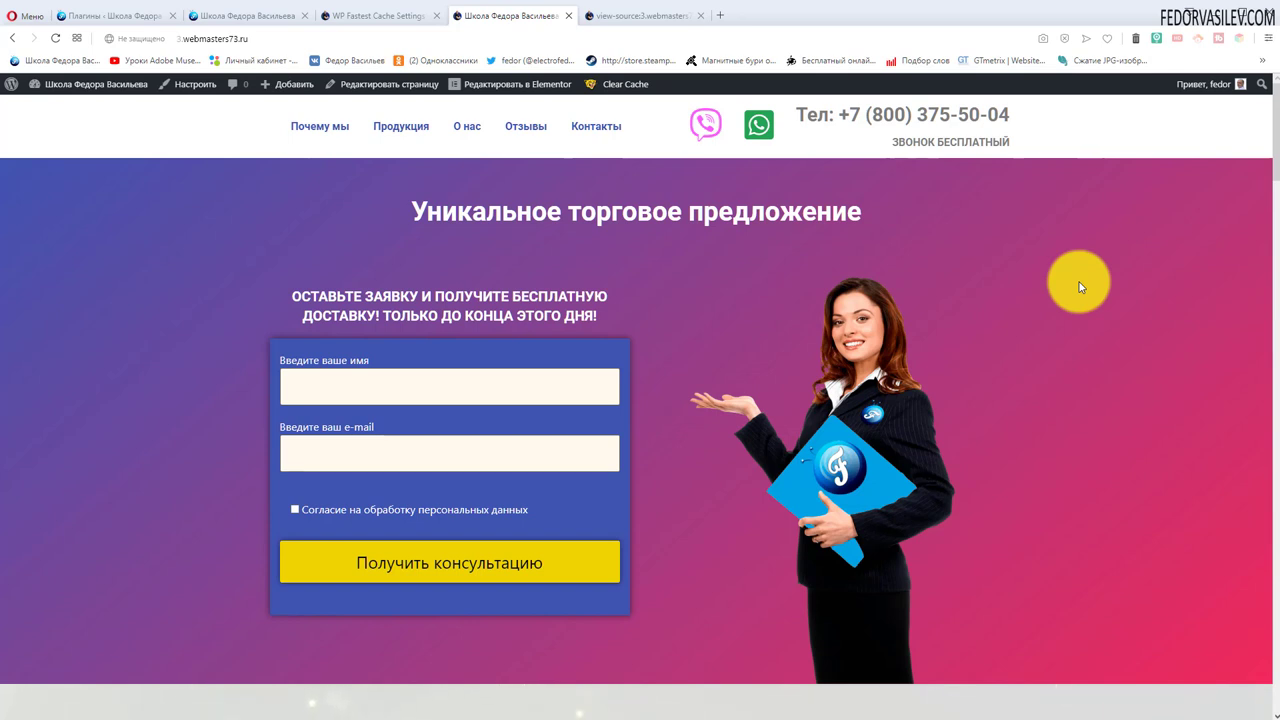
scroll(229, 263, "down", 10)
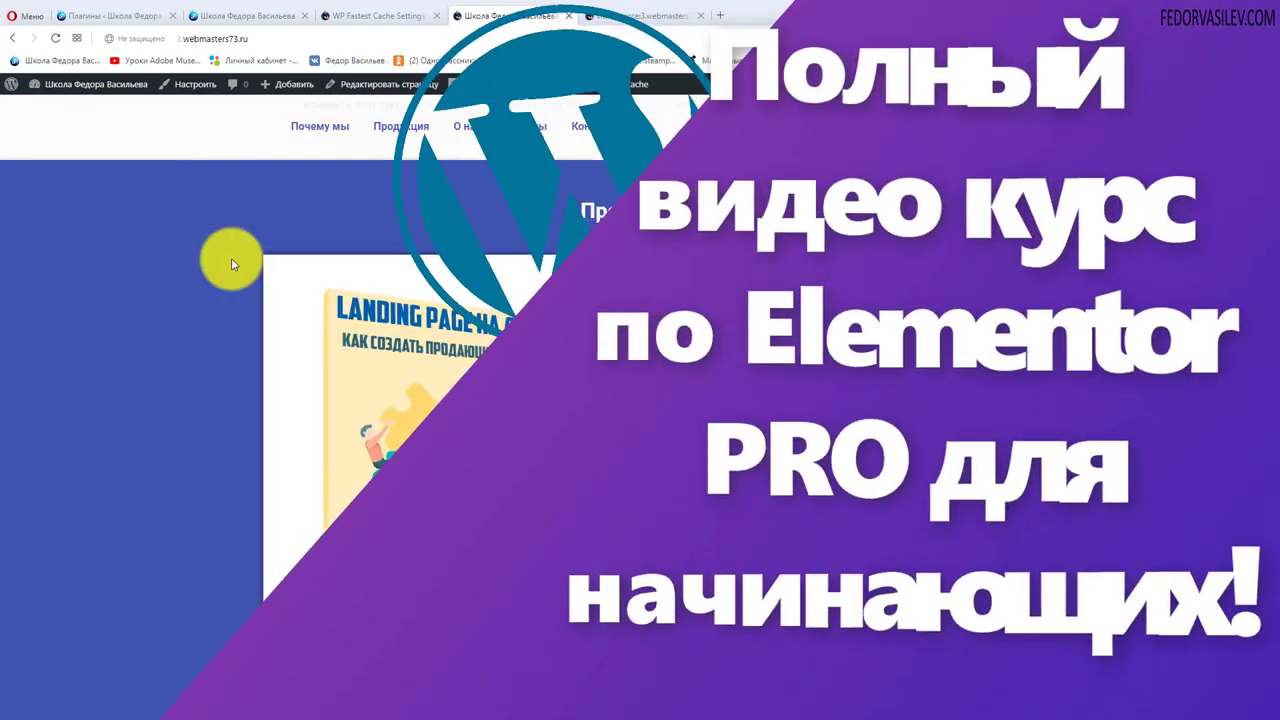
scroll(232, 260, "up", 3)
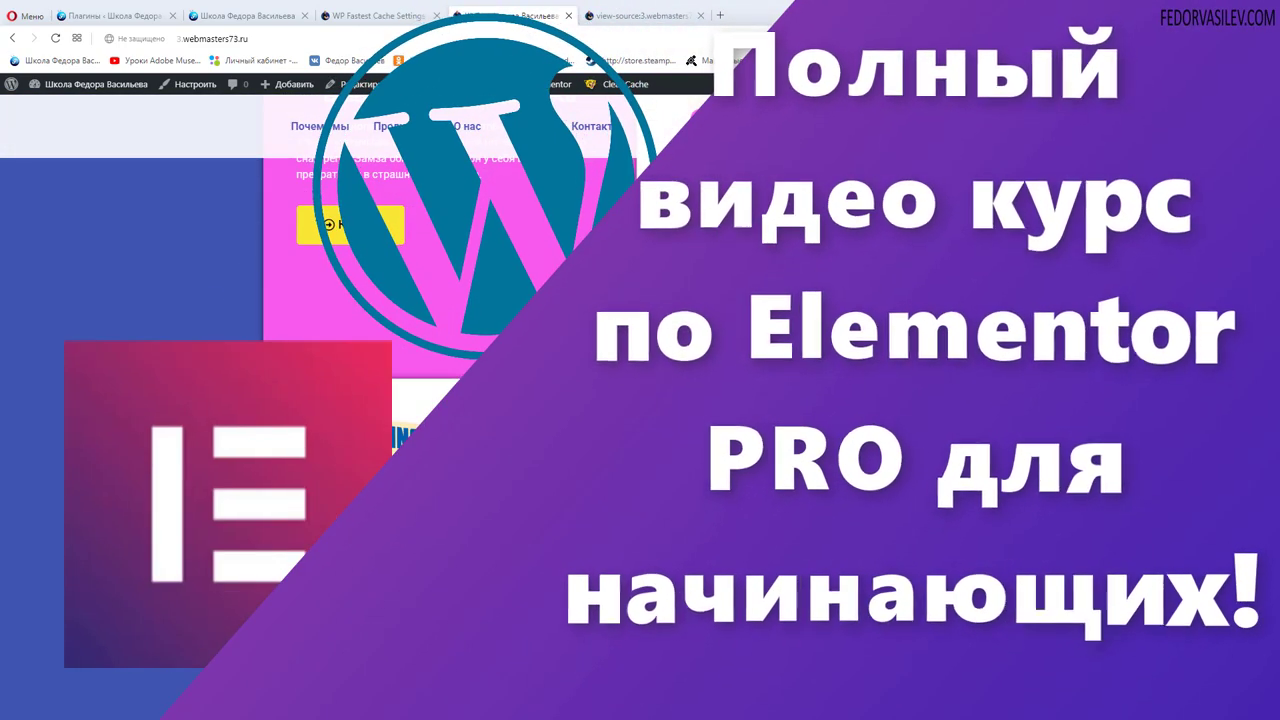
scroll(230, 260, "up", 5)
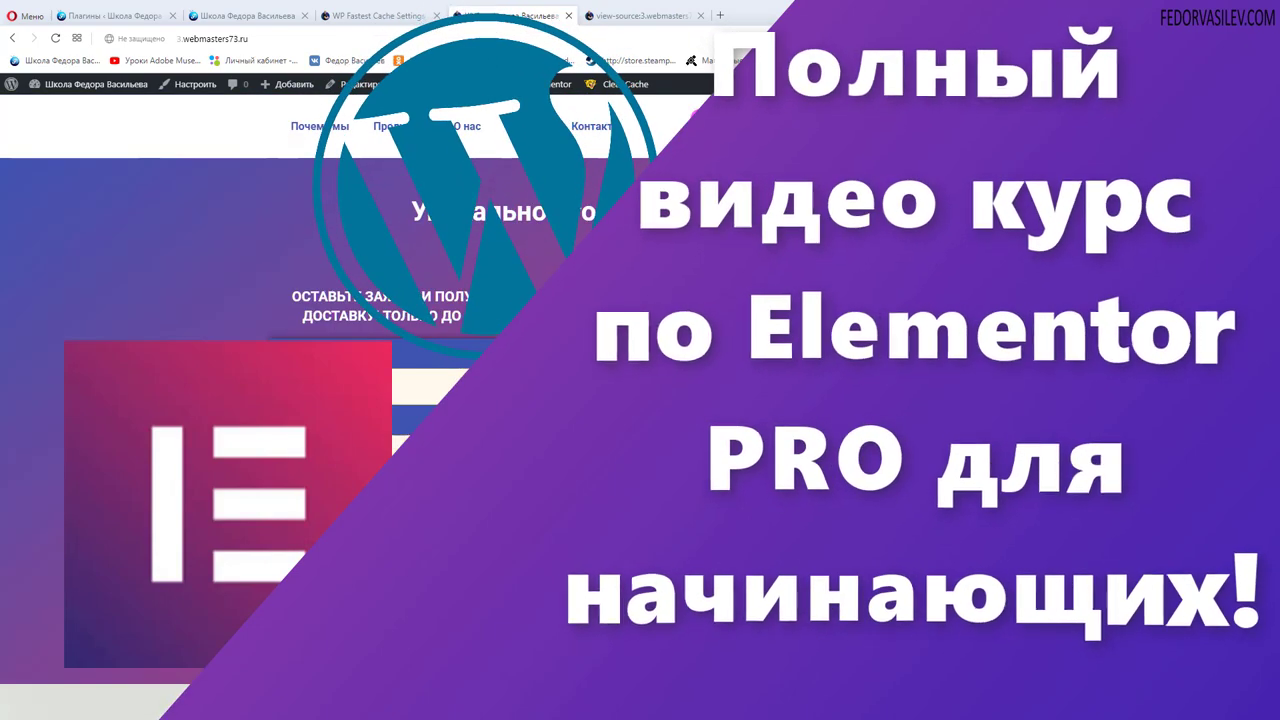